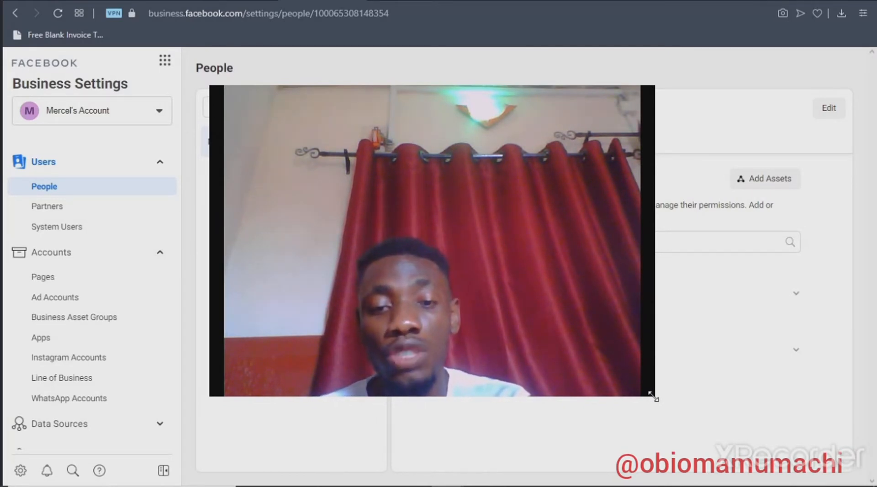
# Open the Domains page in the Brand Safety section of the business settings
pyautogui.moveTo(655, 398); pyautogui.dragTo(280, 452)
pyautogui.click(539, 111)
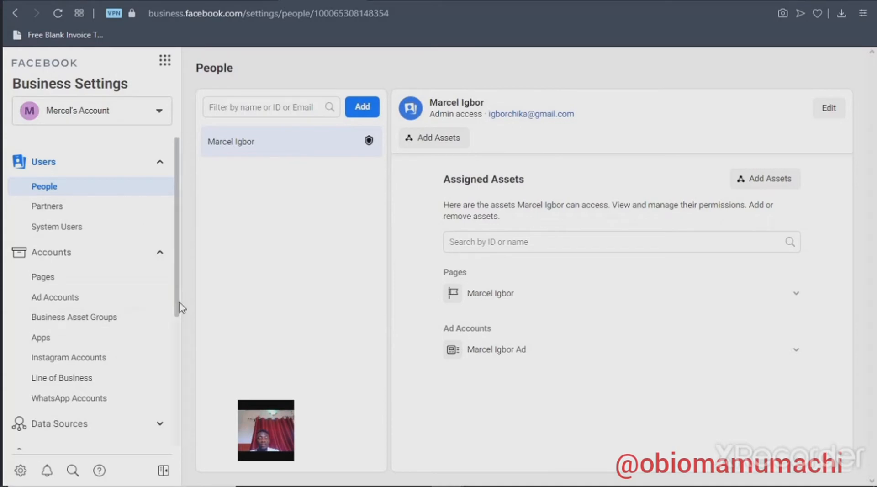
pyautogui.moveTo(179, 313); pyautogui.dragTo(186, 366)
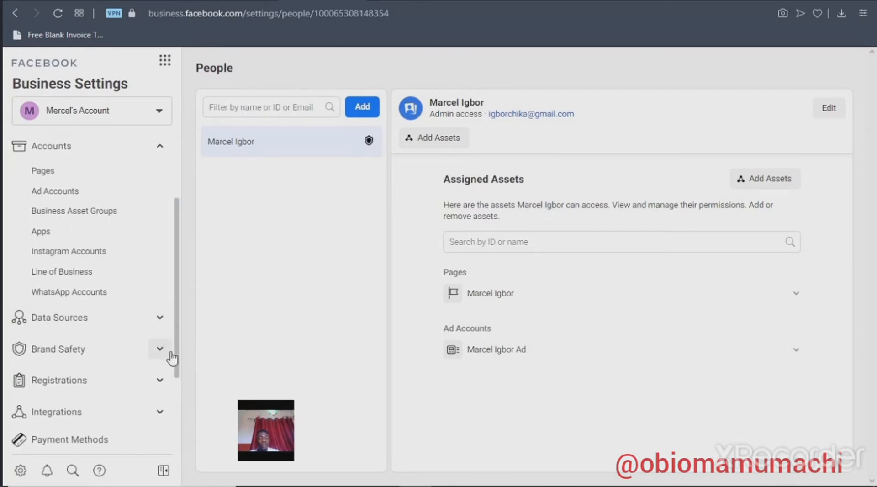
pyautogui.click(166, 354)
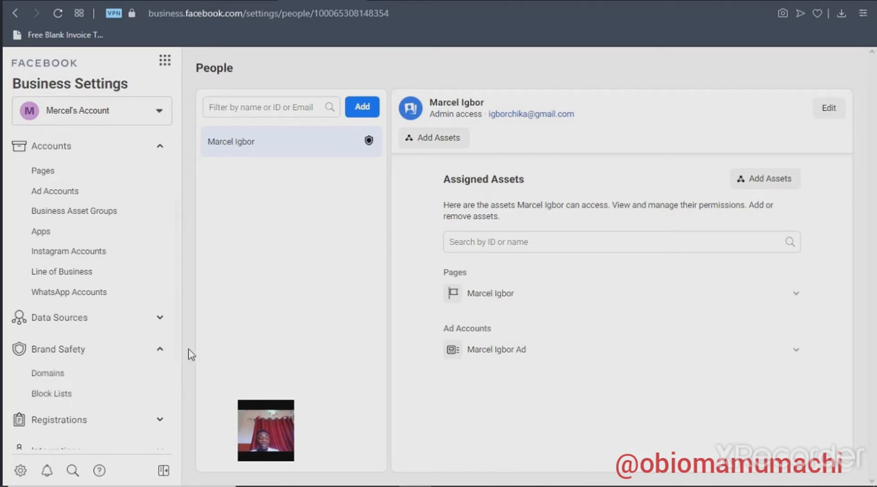
pyautogui.click(84, 376)
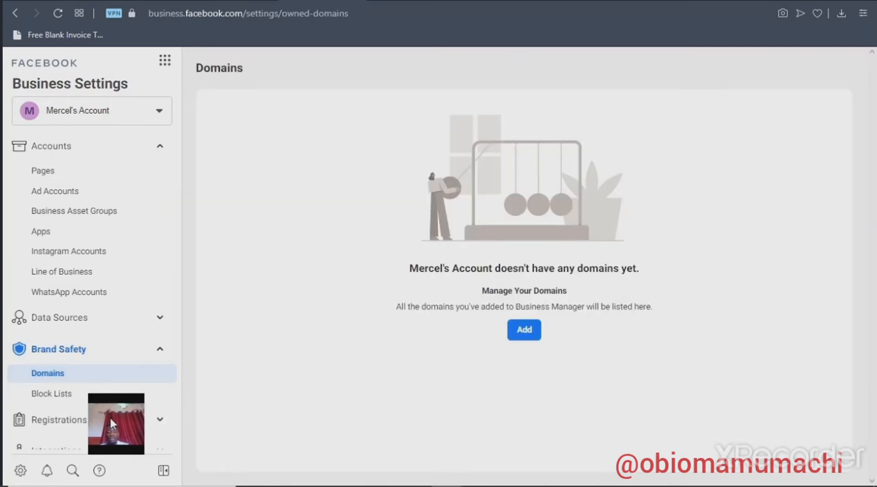
# Add the owner's .com website domain to the business account
pyautogui.click(525, 338)
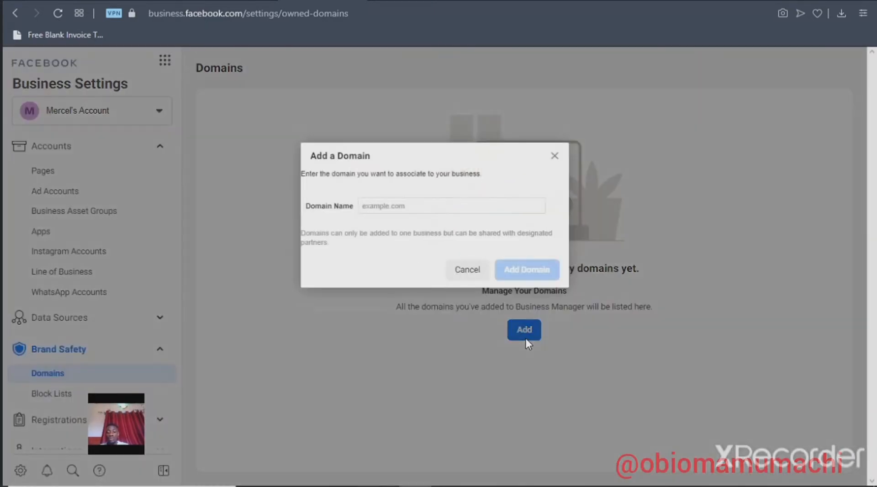
pyautogui.click(441, 207)
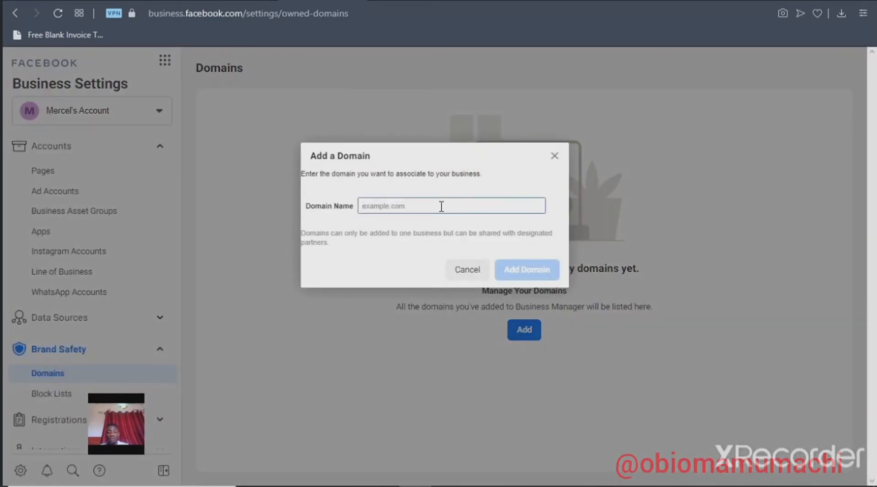
pyautogui.write('marce')
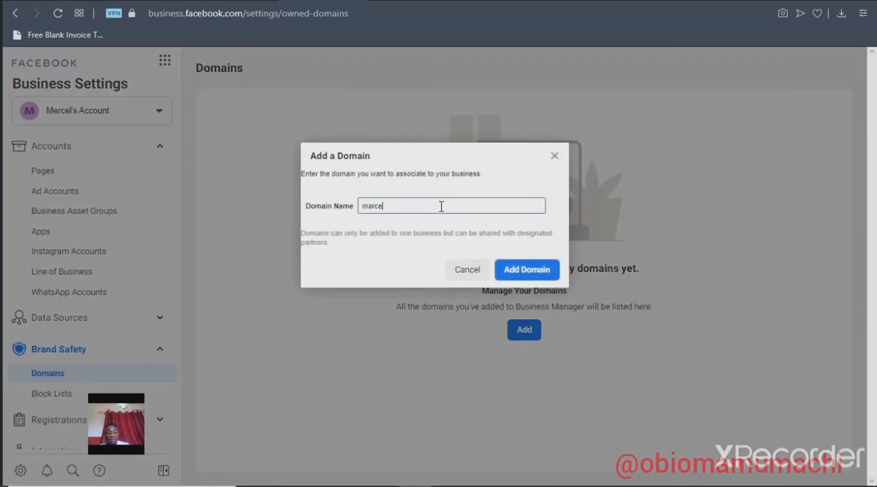
pyautogui.write('lig')
pyautogui.write('bor.co')
pyautogui.write('nm')
pyautogui.press('BackSpace')
pyautogui.press('BackSpace')
pyautogui.write('m')
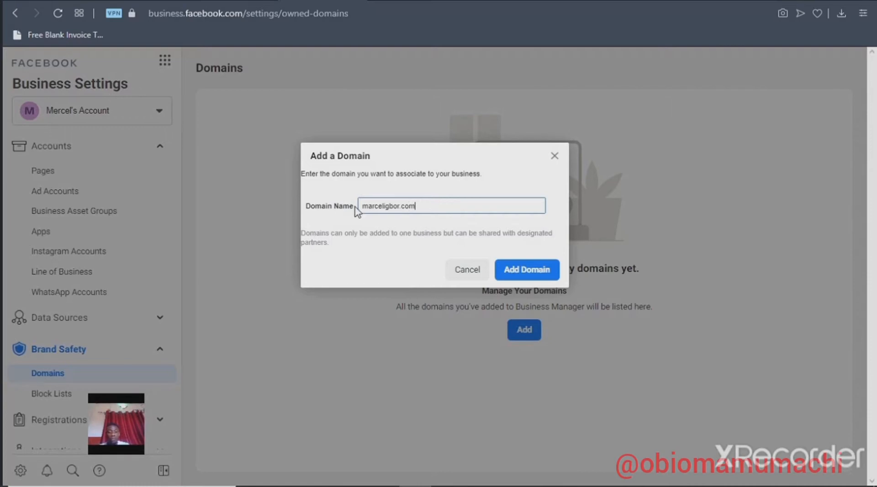
pyautogui.click(524, 270)
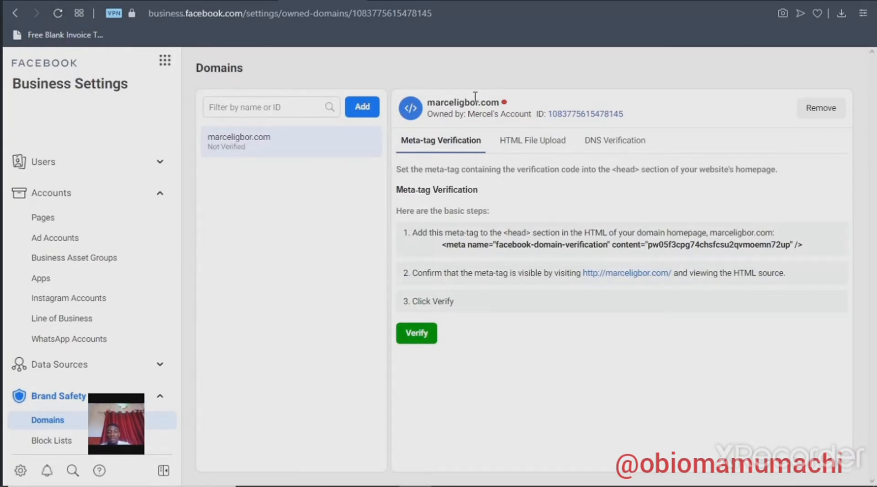
# Review the HTML File Upload and DNS Verification instructions for the added domain
pyautogui.moveTo(505, 105)
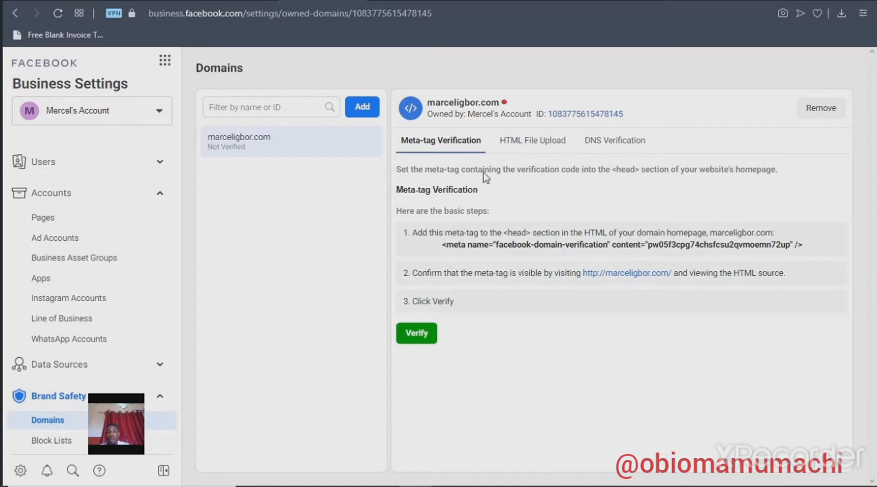
pyautogui.click(530, 139)
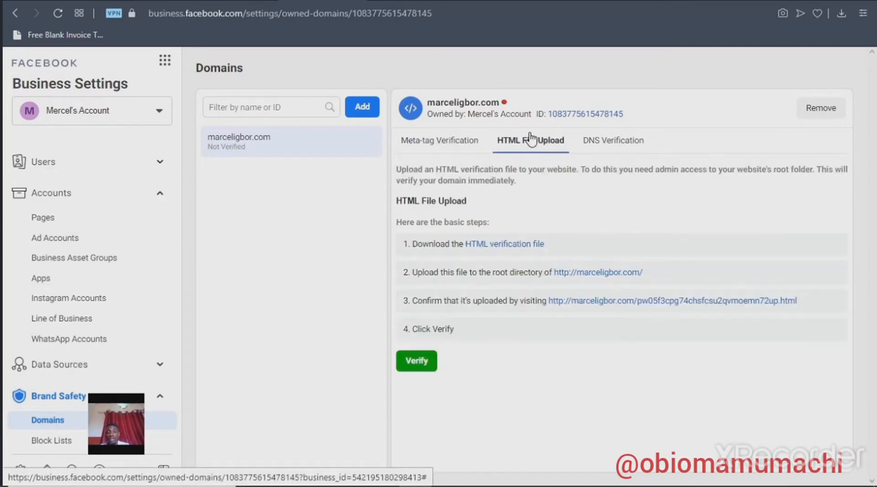
pyautogui.click(624, 149)
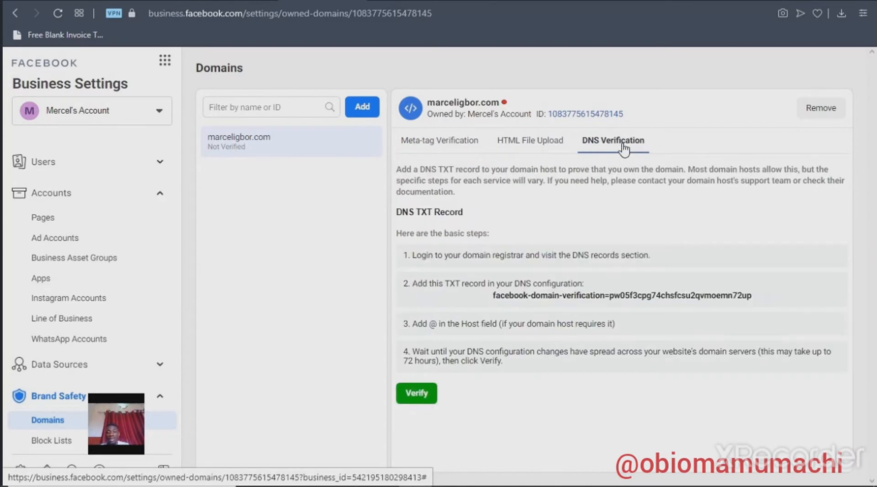
# Return to the Meta-tag Verification instructions and select the complete facebook-domain-verification meta tag
pyautogui.click(449, 145)
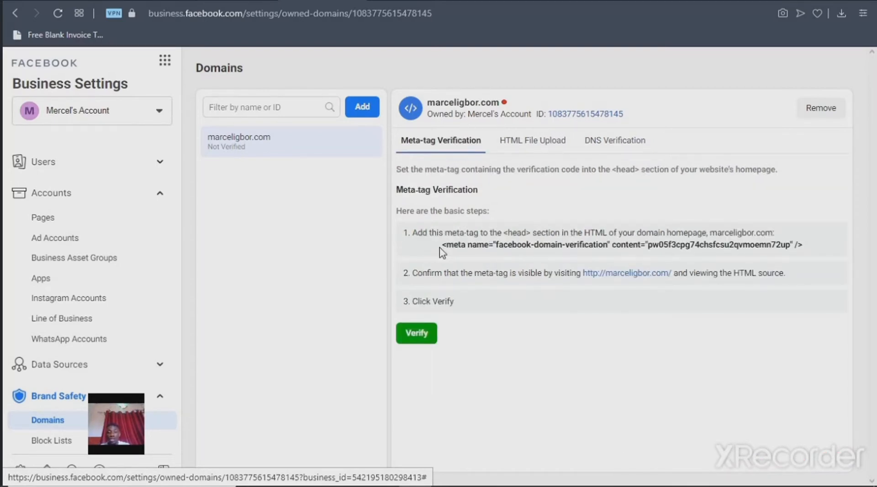
pyautogui.moveTo(440, 248); pyautogui.dragTo(810, 250)
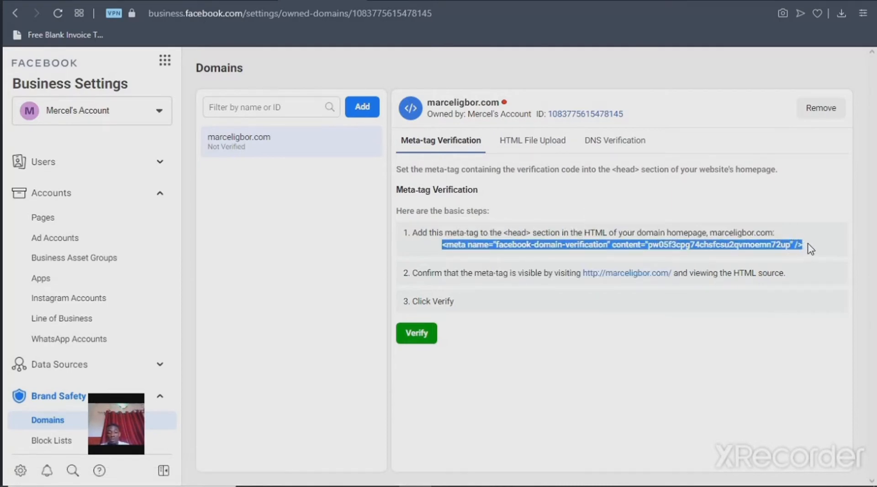
# Switch to Chrome and open the website's WordPress login page (wp-login.php) in a new tab
pyautogui.click(480, 474)
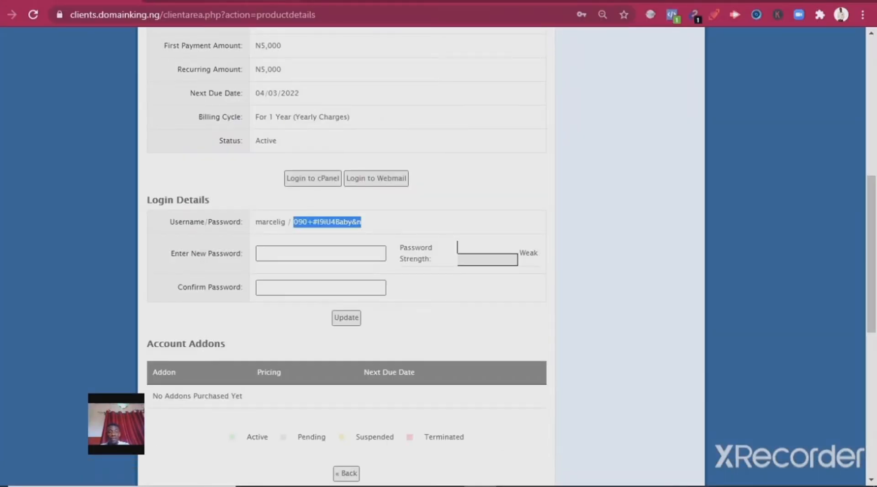
pyautogui.hotkey('ctrl', 't')
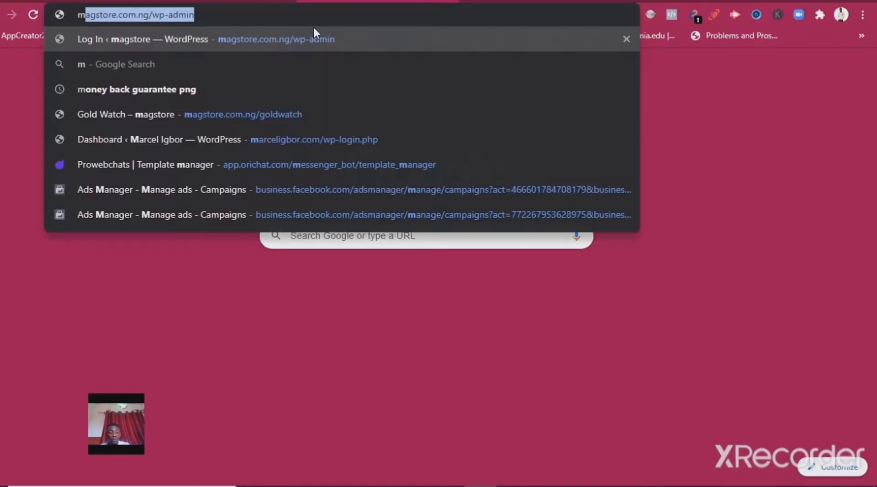
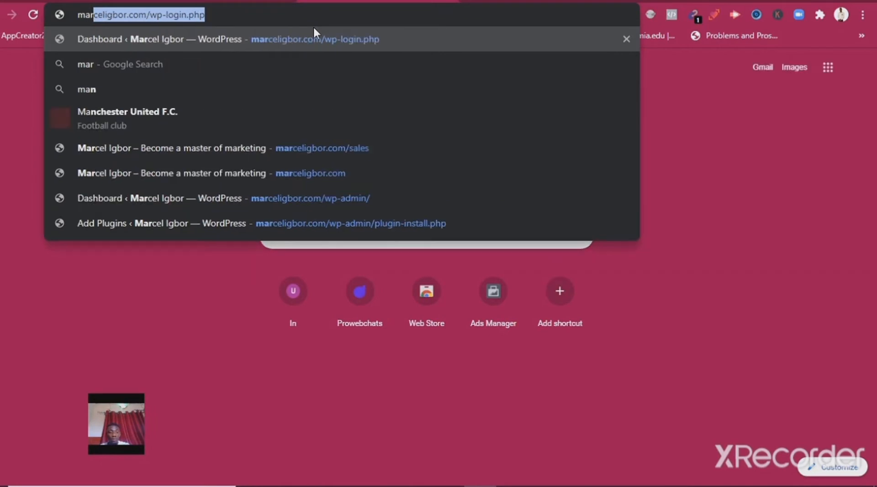
pyautogui.press('Return')
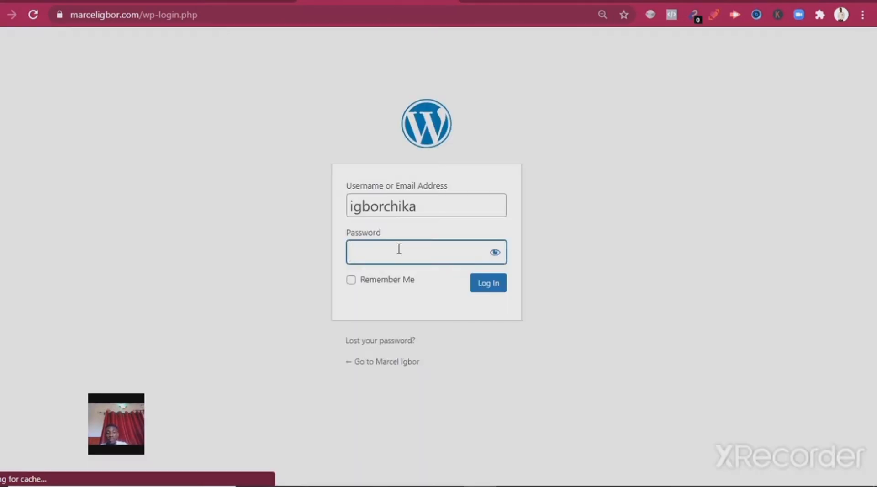
# Fill in the saved account password and log in to the website's WordPress admin
pyautogui.click(399, 249)
pyautogui.click(466, 303)
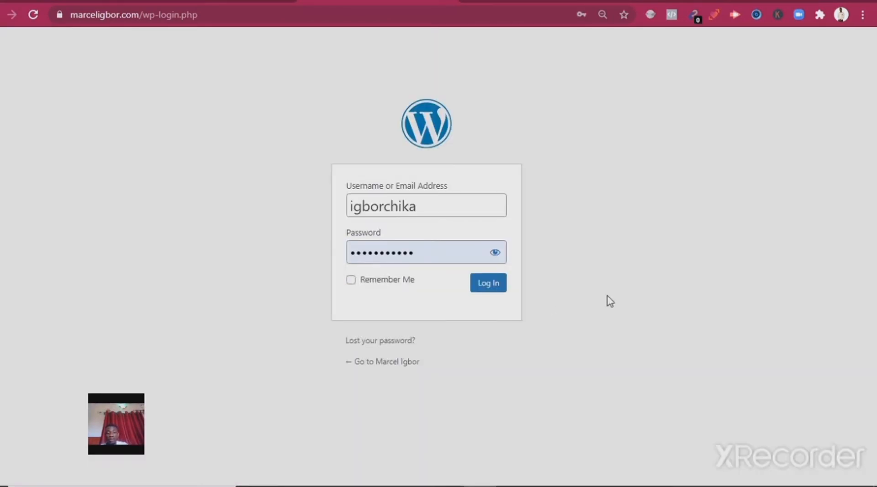
pyautogui.click(488, 285)
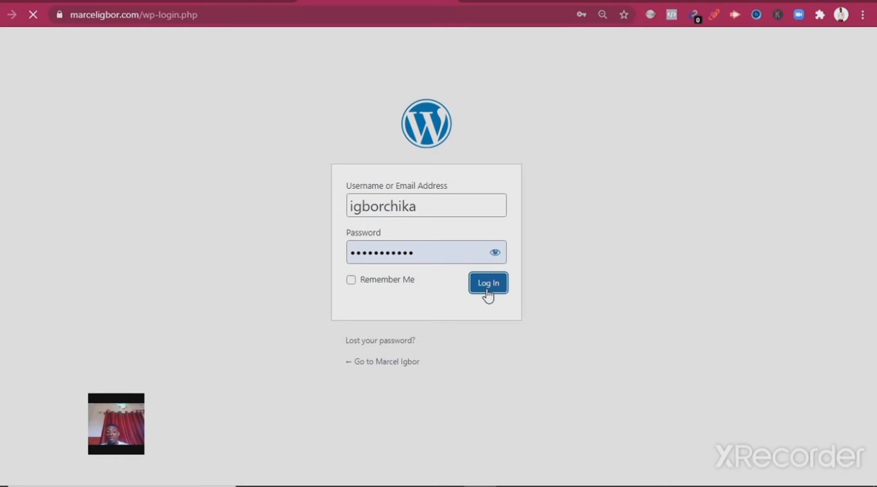
pyautogui.moveTo(461, 485)
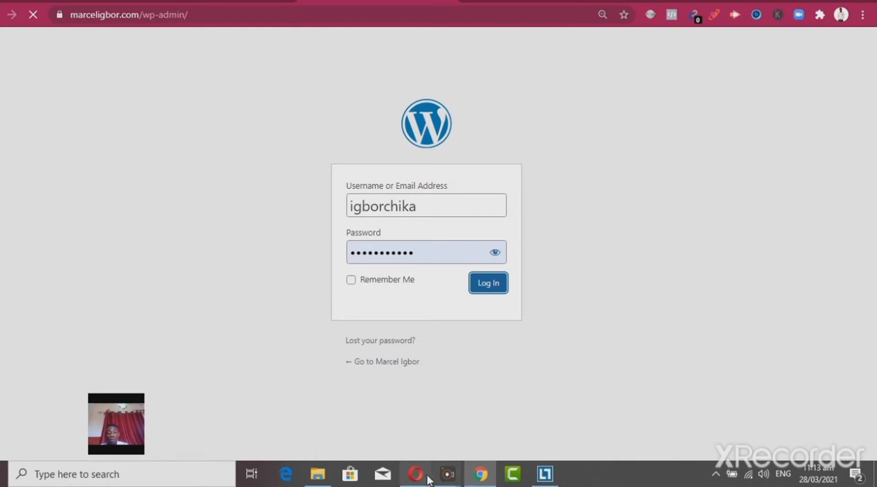
pyautogui.moveTo(421, 479)
pyautogui.click(421, 419)
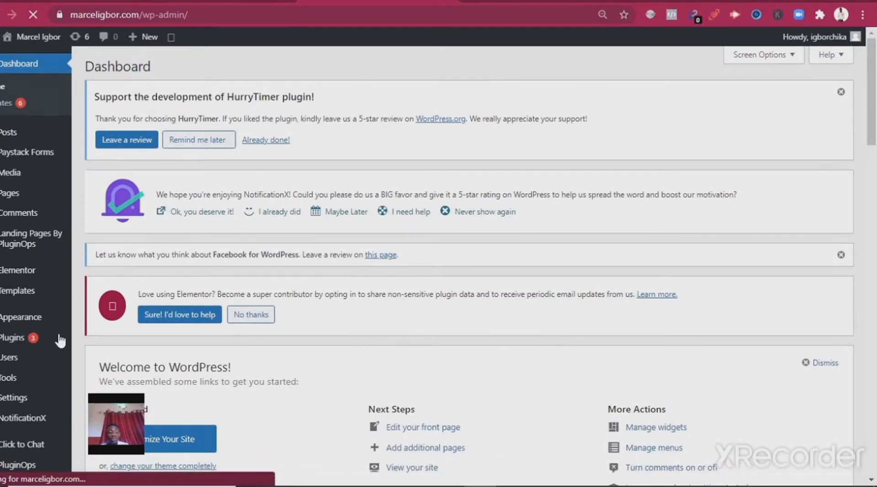
# Open the page for adding new plugins and search the plugin directory for "insert header"
pyautogui.moveTo(35, 340)
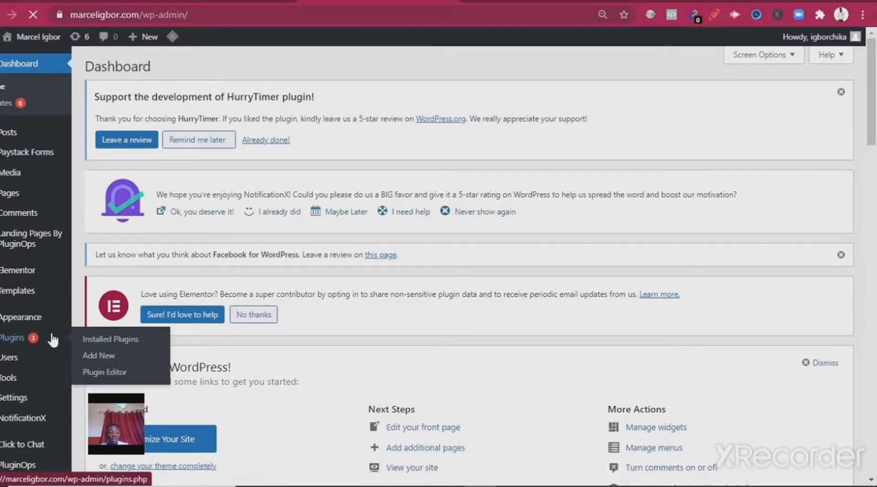
pyautogui.click(95, 360)
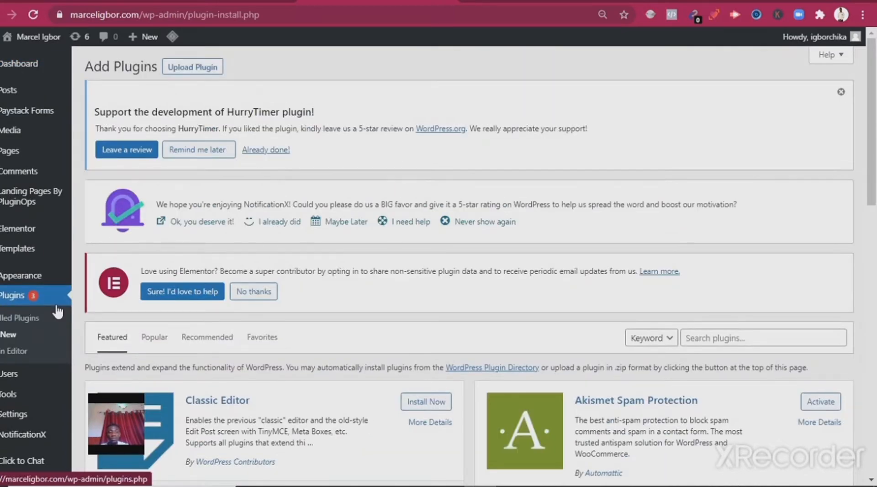
pyautogui.moveTo(876, 136); pyautogui.dragTo(875, 205)
pyautogui.click(788, 154)
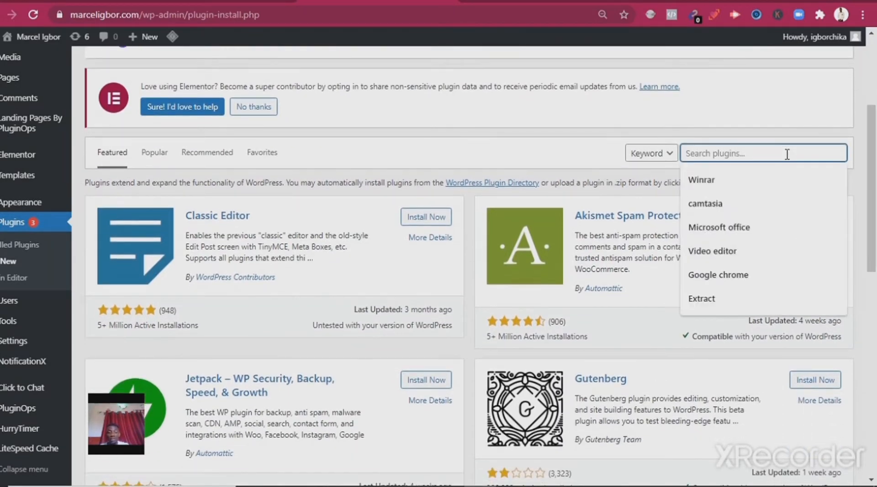
pyautogui.write('insert s')
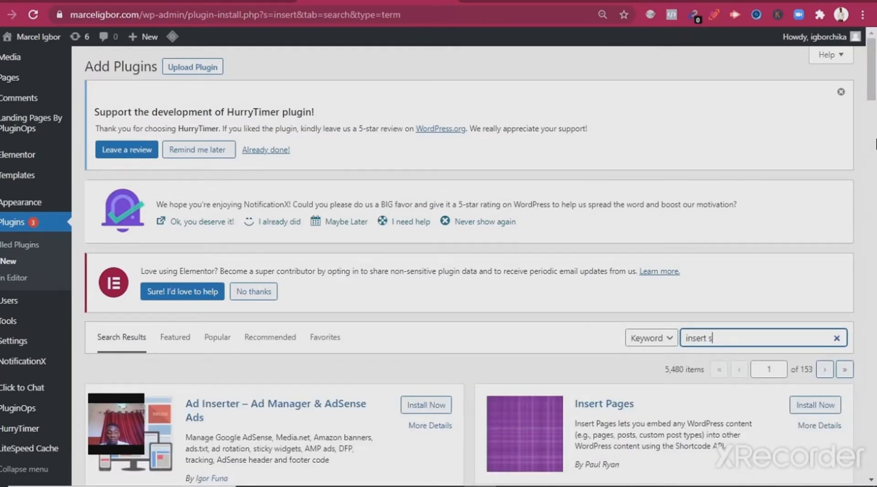
pyautogui.press('BackSpace')
pyautogui.write('heade')
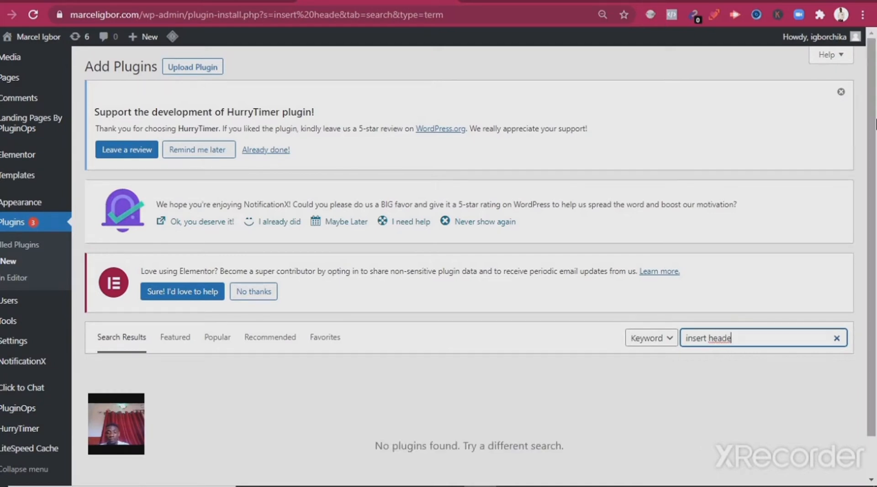
pyautogui.write('r')
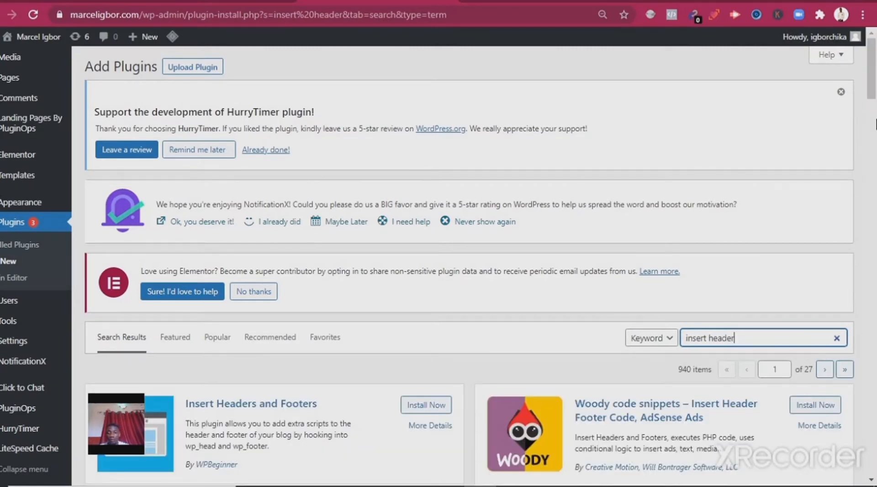
# Install and activate the Insert Headers and Footers plugin by WPBeginner
pyautogui.scroll(-8, 876, 123)
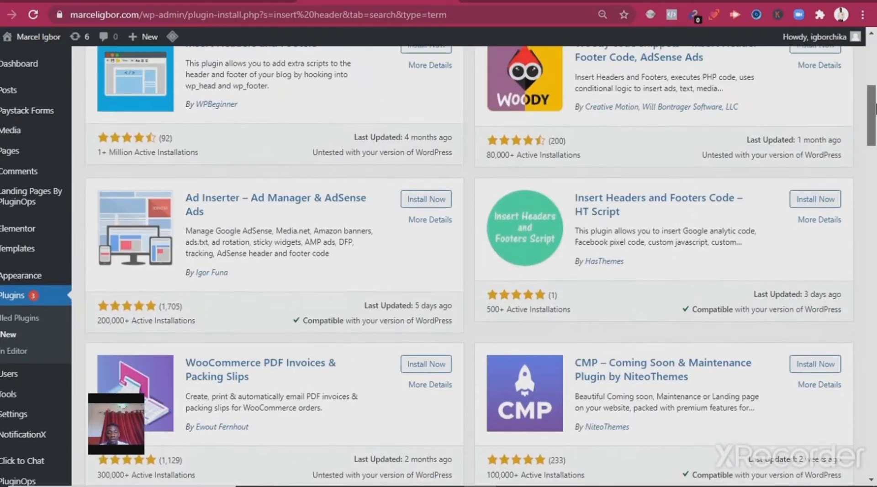
pyautogui.scroll(3, 876, 110)
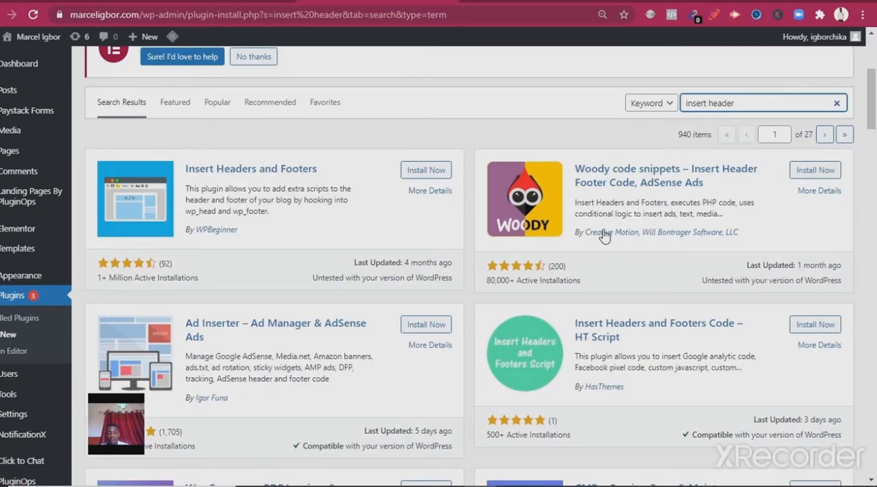
pyautogui.click(425, 173)
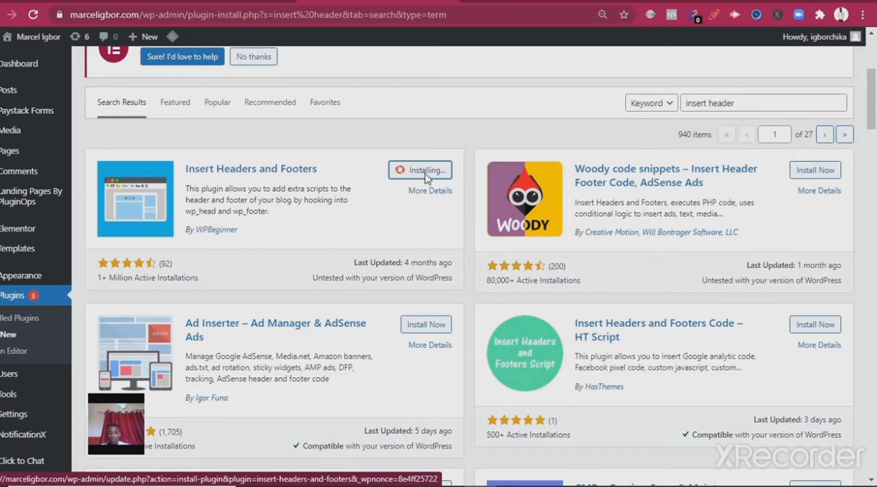
pyautogui.click(427, 177)
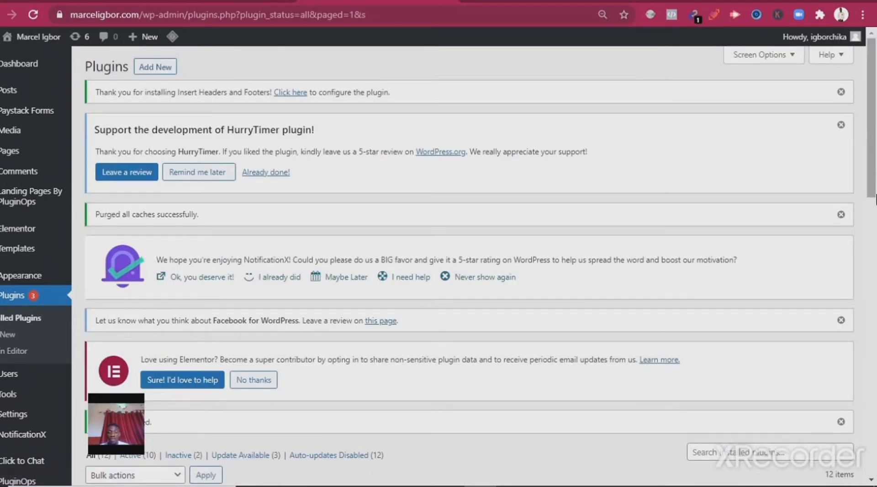
# Open the settings page of the Insert Headers and Footers plugin
pyautogui.moveTo(875, 197); pyautogui.dragTo(876, 277)
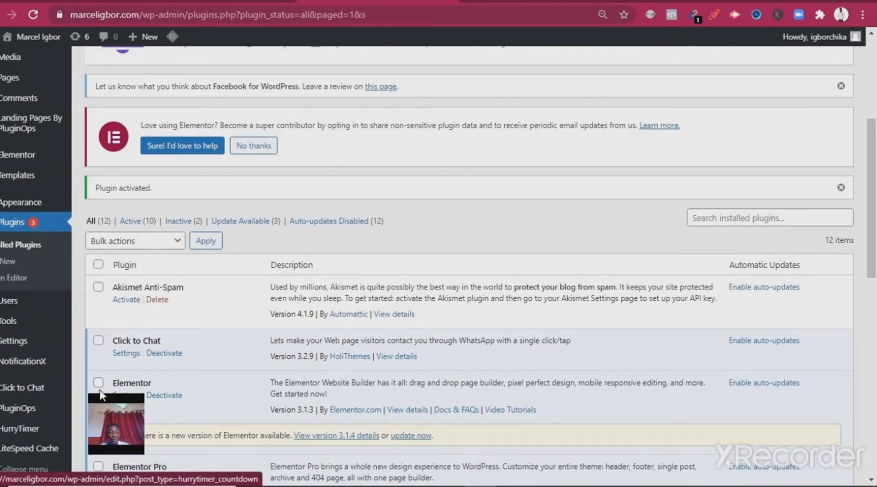
pyautogui.moveTo(38, 341)
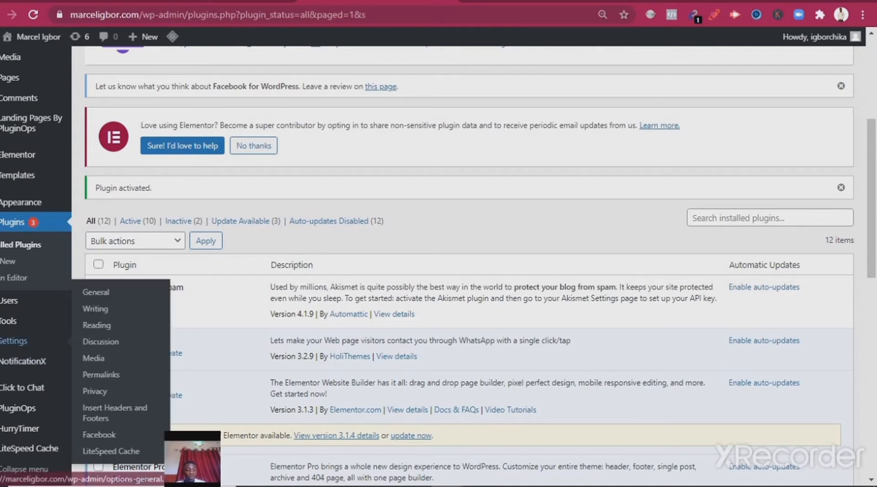
pyautogui.click(110, 410)
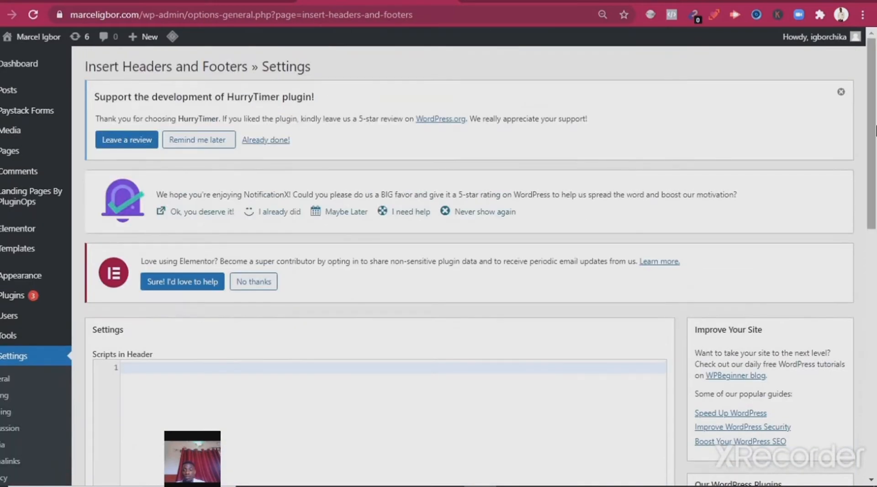
# Paste the copied Facebook domain verification meta tag into the Scripts in Header field and save the plugin settings
pyautogui.scroll(-4, 876, 131)
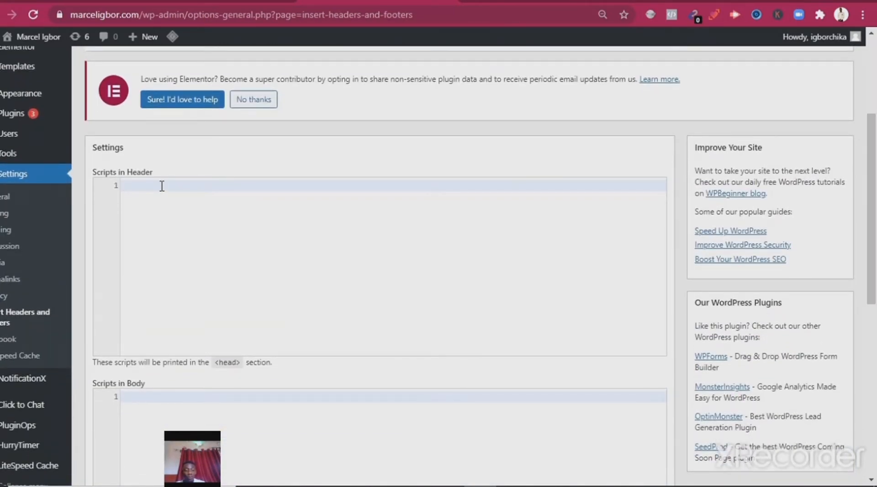
pyautogui.write('<meta name="facebook-domain-verification" content="pw05f3cpg74chsfcsu2qvmoemn72up" />')
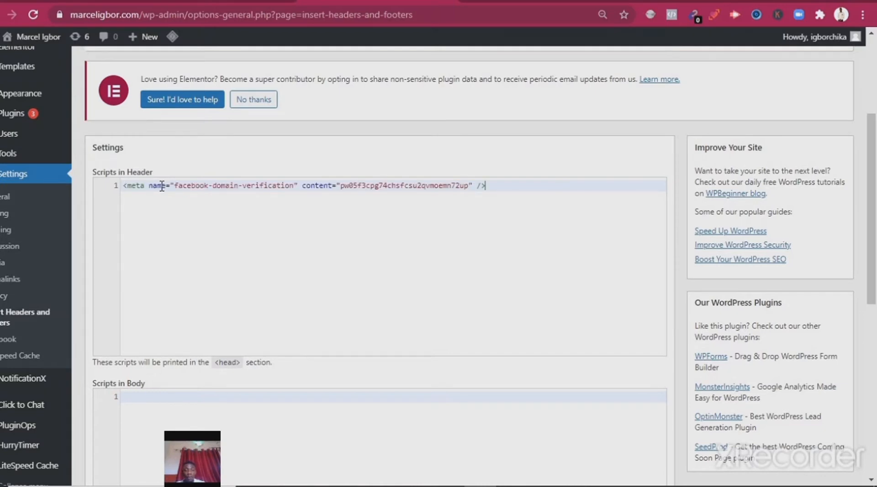
pyautogui.moveTo(156, 173); pyautogui.dragTo(92, 172)
pyautogui.scroll(-1, 875, 245)
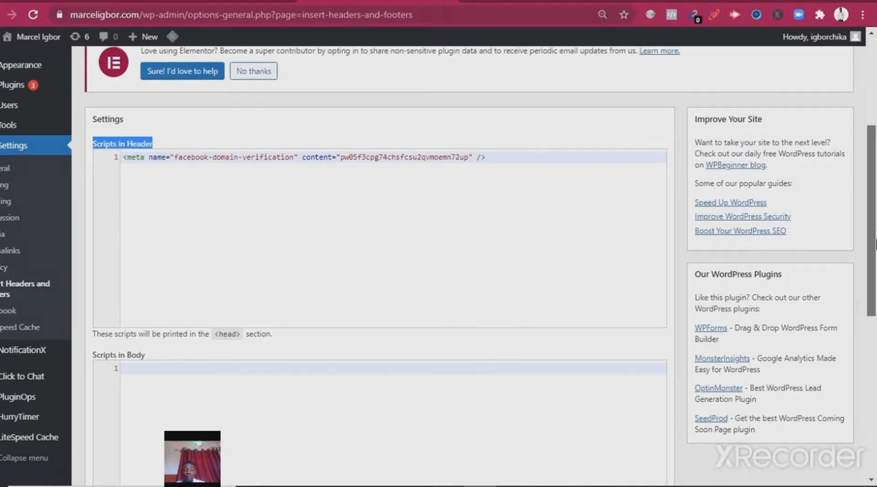
pyautogui.scroll(-3, 876, 245)
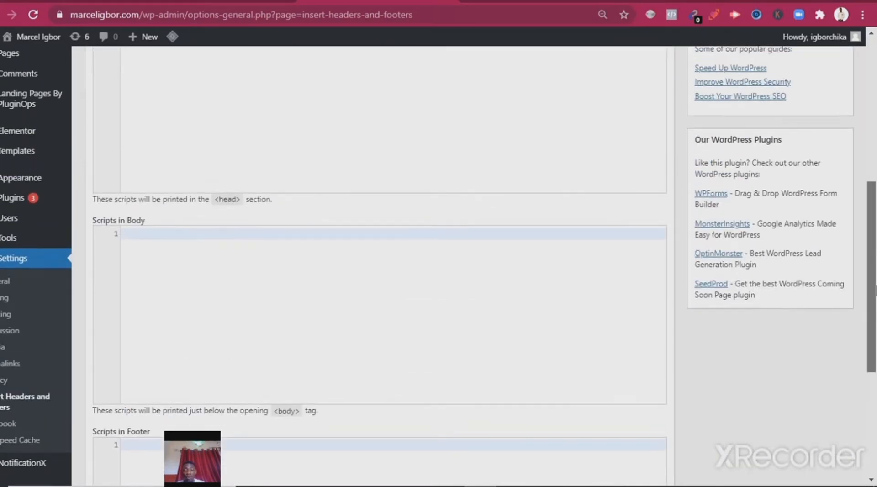
pyautogui.moveTo(876, 286); pyautogui.dragTo(876, 306)
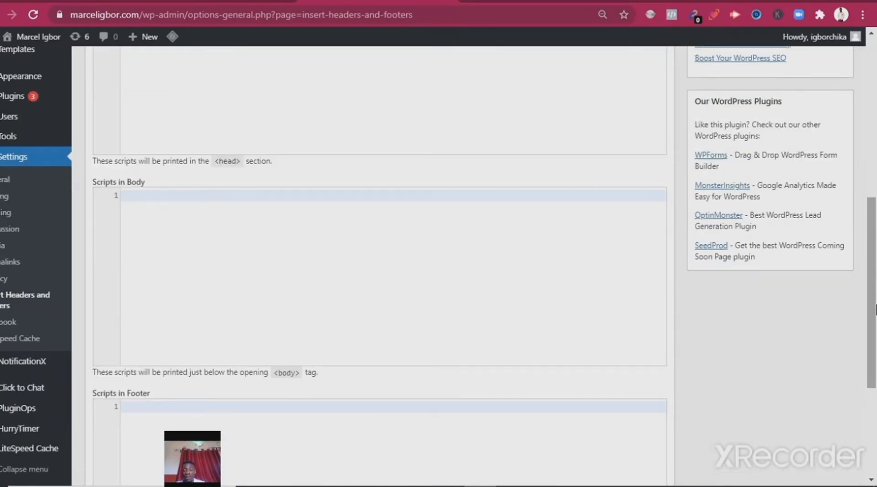
pyautogui.moveTo(876, 309); pyautogui.dragTo(876, 398)
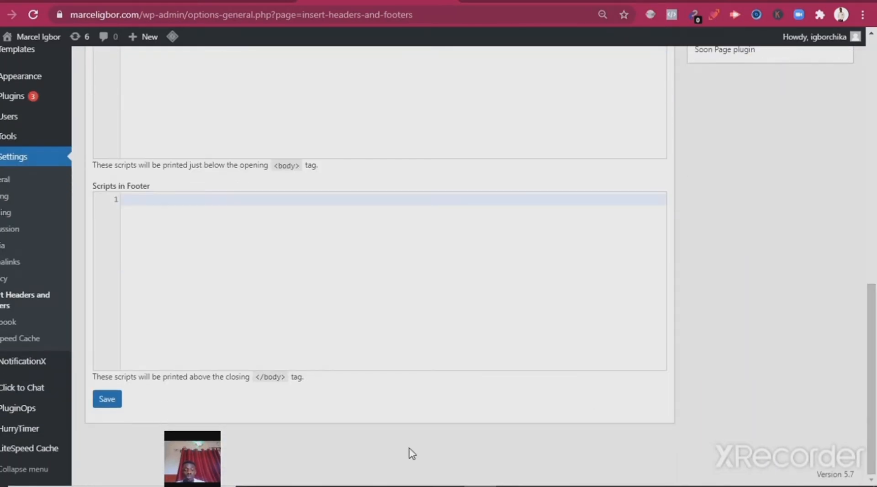
pyautogui.click(109, 406)
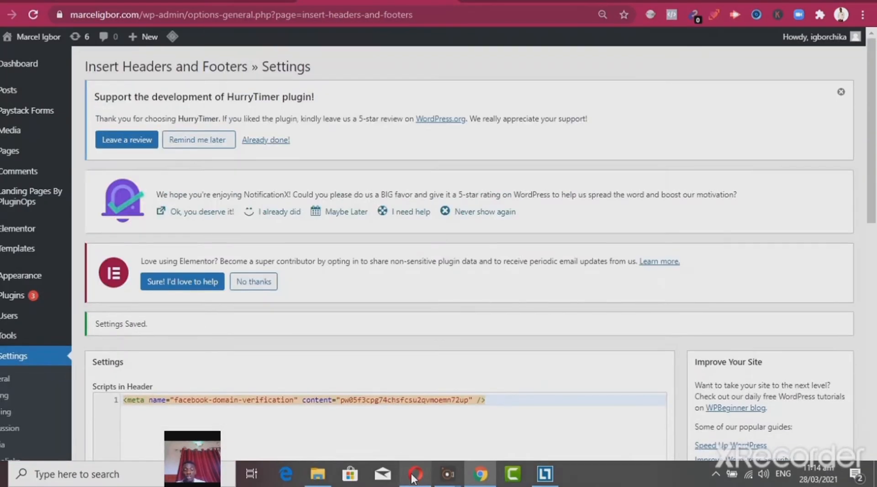
# Switch to the domain's page in Facebook Business Settings in Opera and show the DNS Verification instructions
pyautogui.click(415, 475)
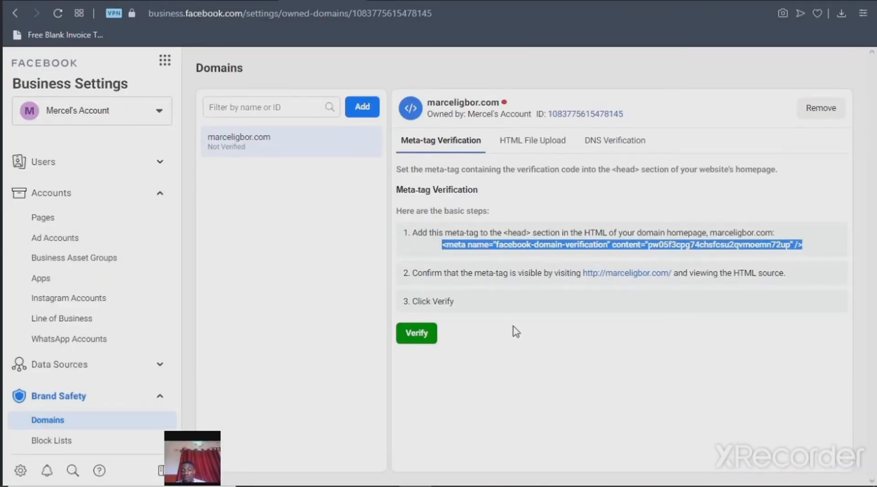
pyautogui.click(638, 142)
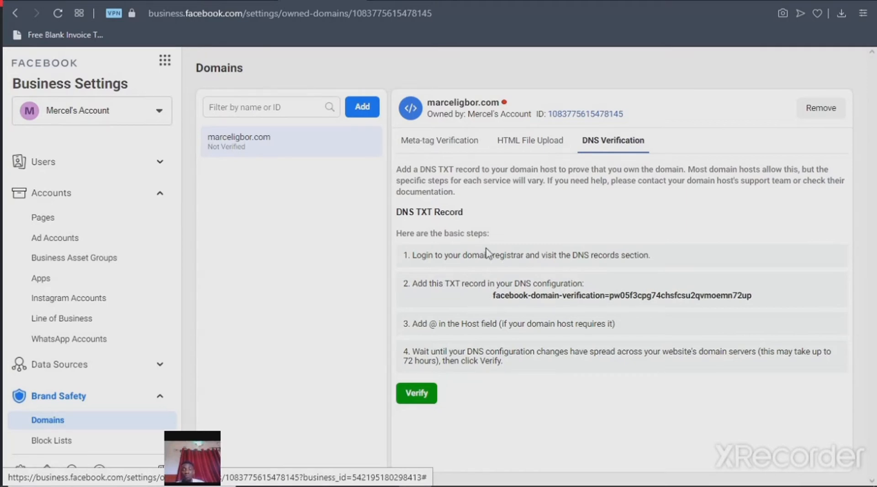
pyautogui.moveTo(412, 484)
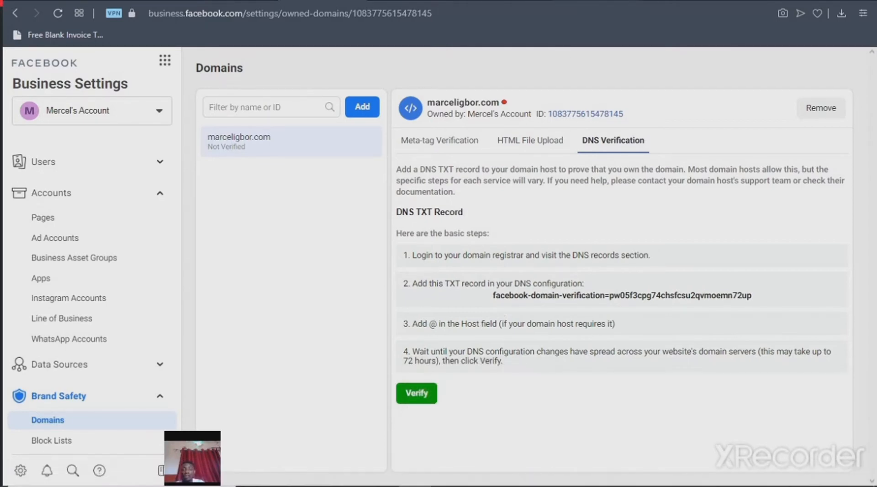
# Switch to the hosting account's cPanel and open the Zone Editor from the Domains section
pyautogui.click(596, 1)
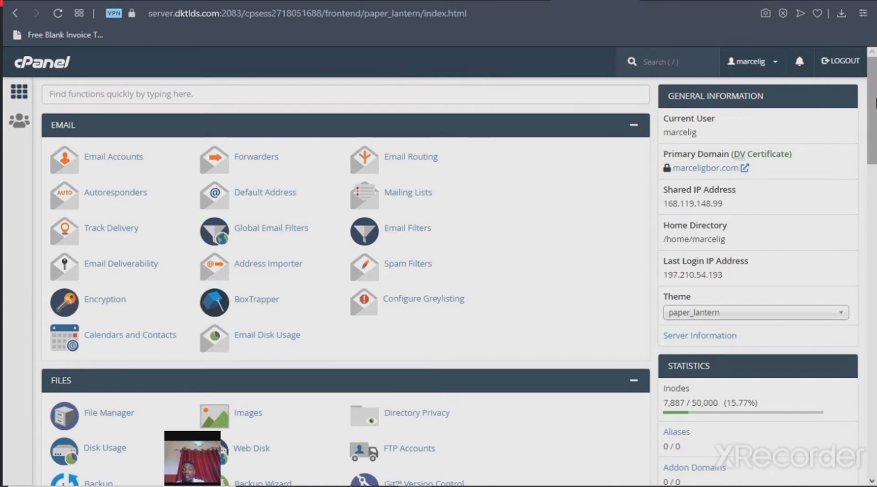
pyautogui.scroll(-2, 875, 110)
pyautogui.moveTo(876, 109); pyautogui.dragTo(875, 197)
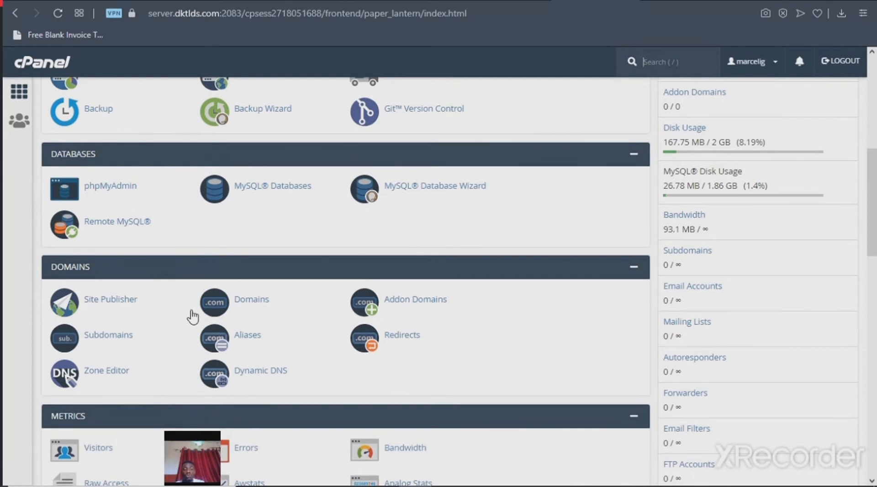
pyautogui.click(108, 375)
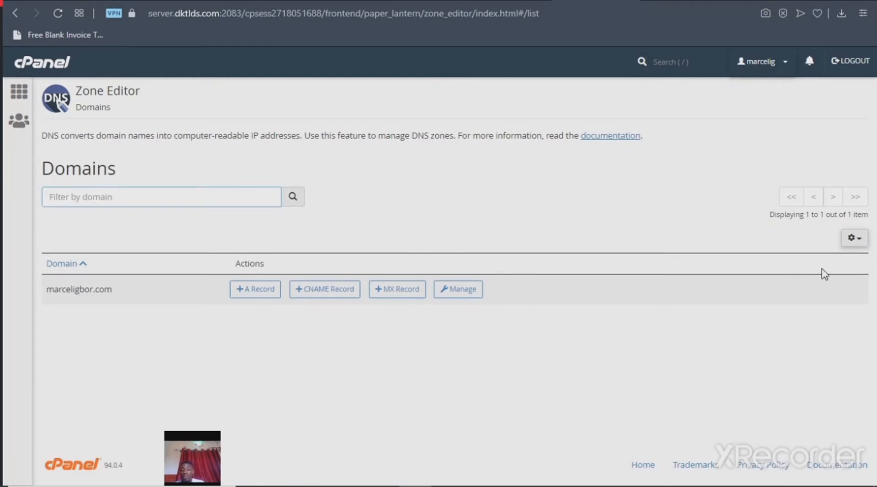
# Open the zone records of the website's domain for management and start a new record
pyautogui.click(852, 242)
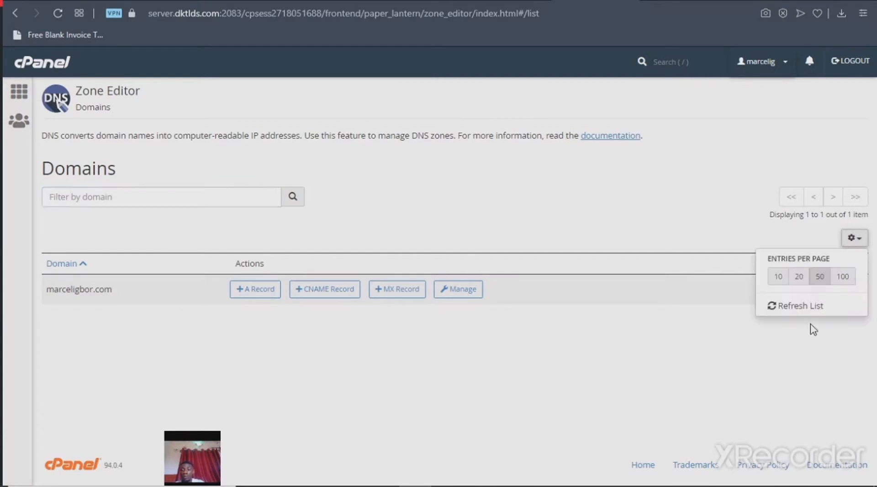
pyautogui.click(549, 344)
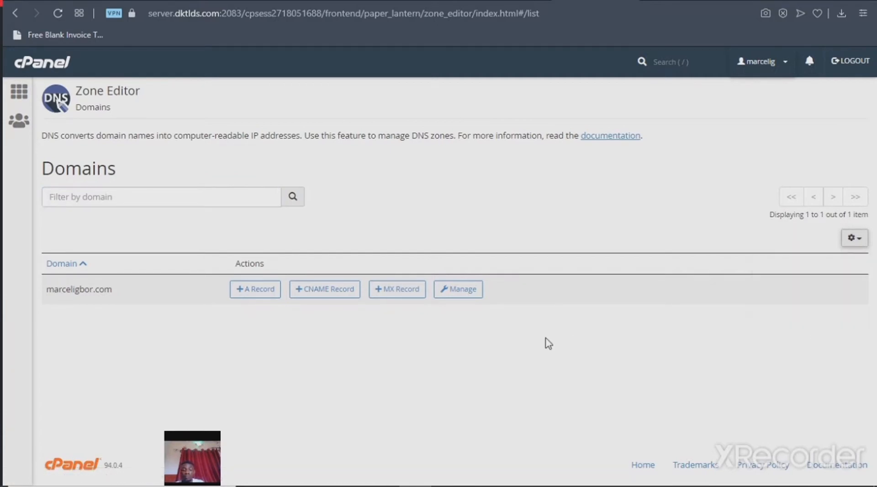
pyautogui.click(480, 294)
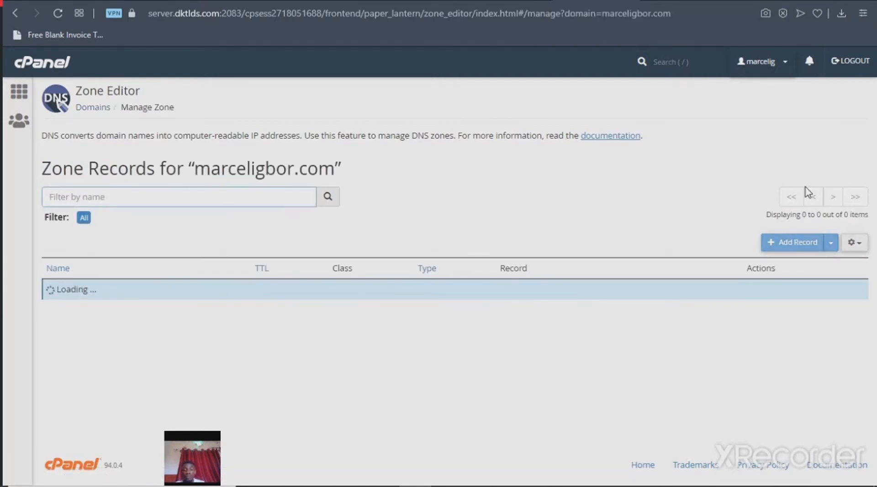
pyautogui.scroll(-2, 875, 205)
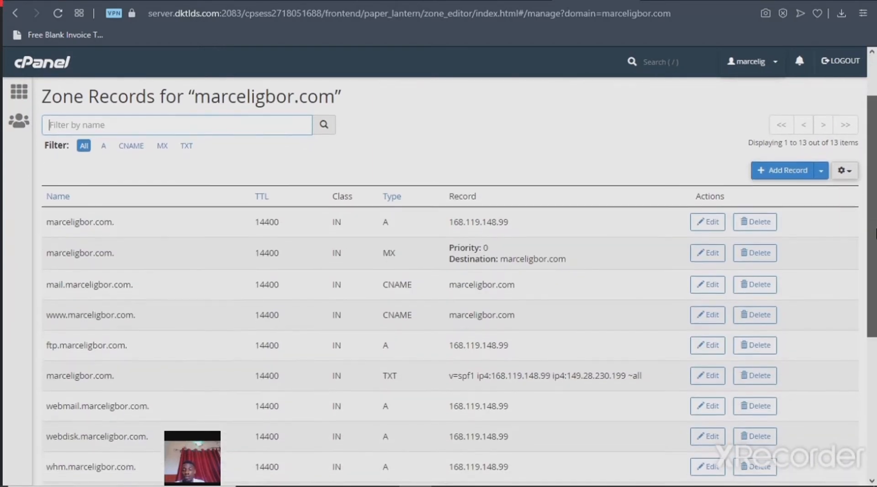
pyautogui.click(798, 172)
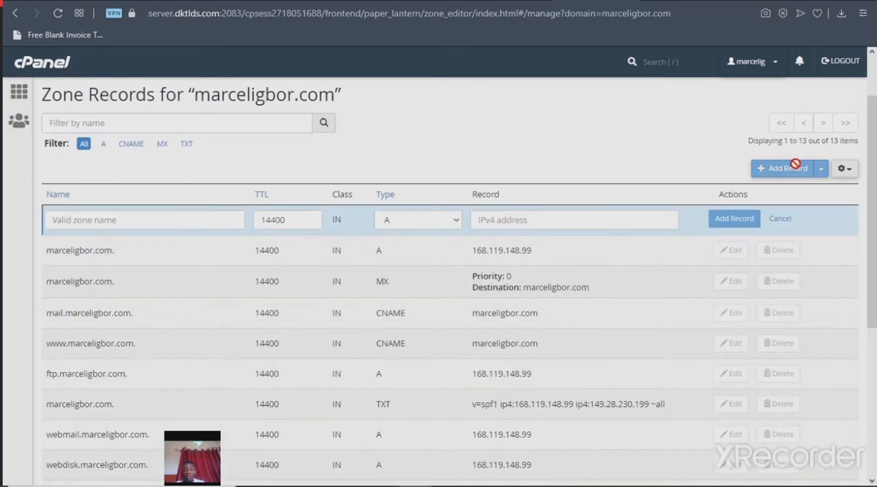
# Copy the facebook-domain-verification TXT record value from the DNS Verification instructions in Facebook Business Settings
pyautogui.moveTo(381, 484)
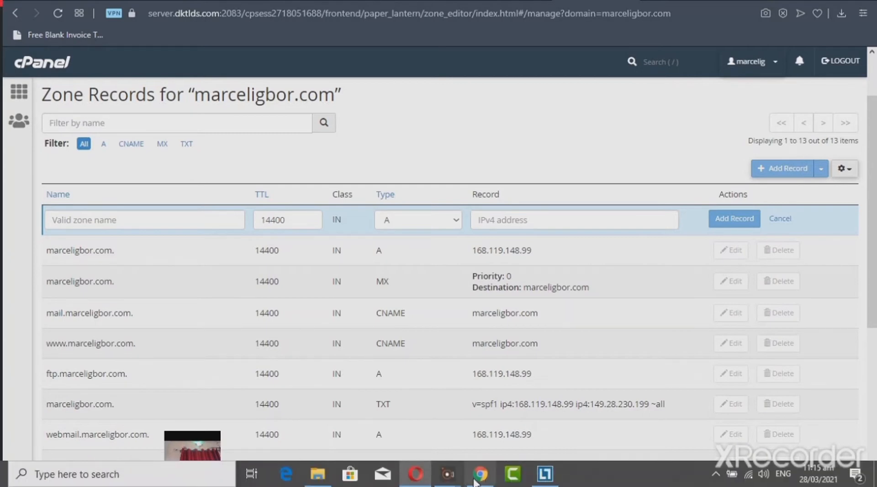
pyautogui.moveTo(480, 474)
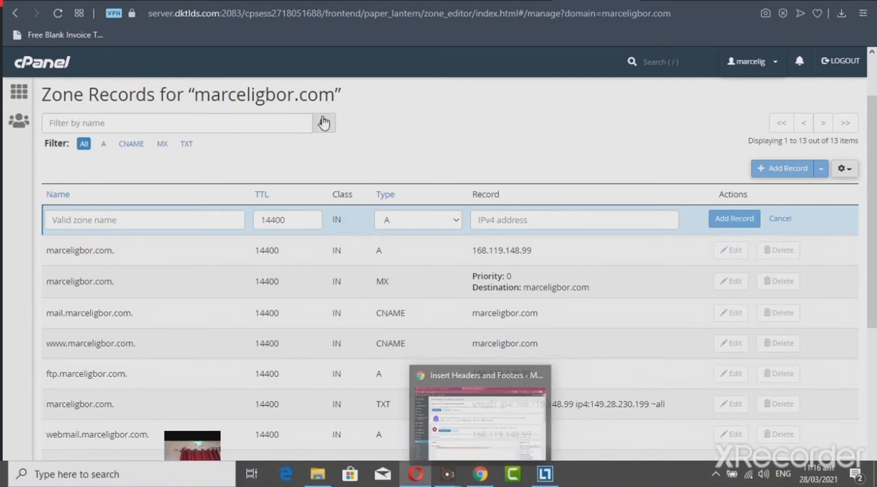
pyautogui.click(321, 1)
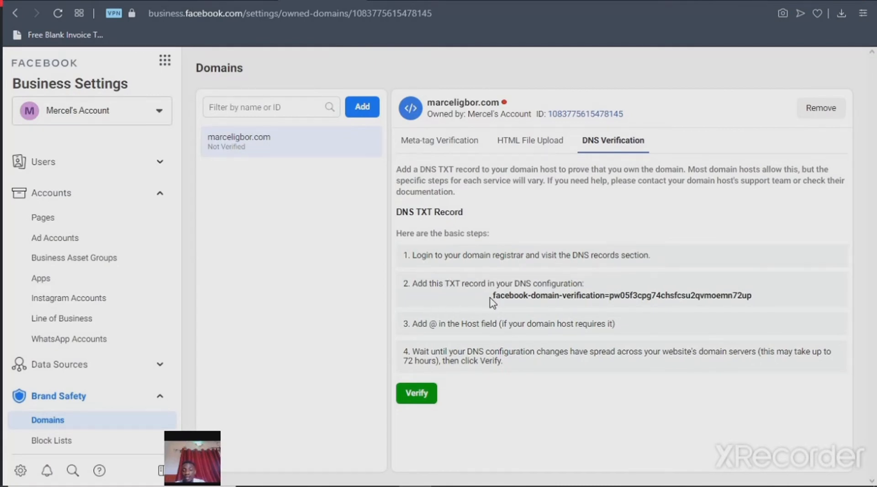
pyautogui.moveTo(490, 298); pyautogui.dragTo(749, 305)
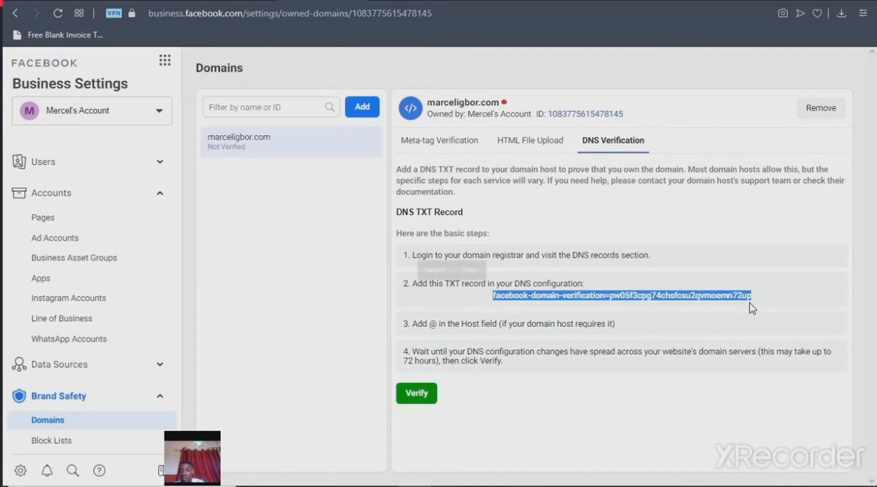
pyautogui.hotkey('ctrl', 'c')
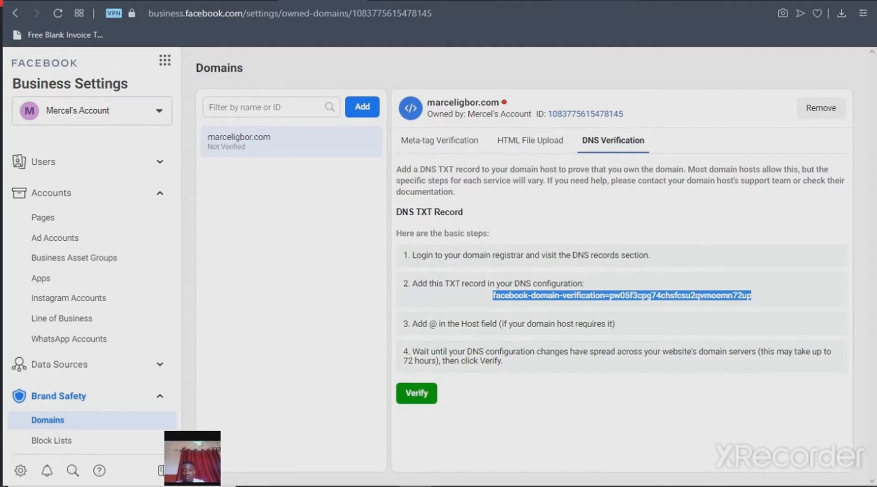
# Back in the cPanel Zone Editor, set the new record's type to TXT and paste the copied domain verification value as its record
pyautogui.click(587, 1)
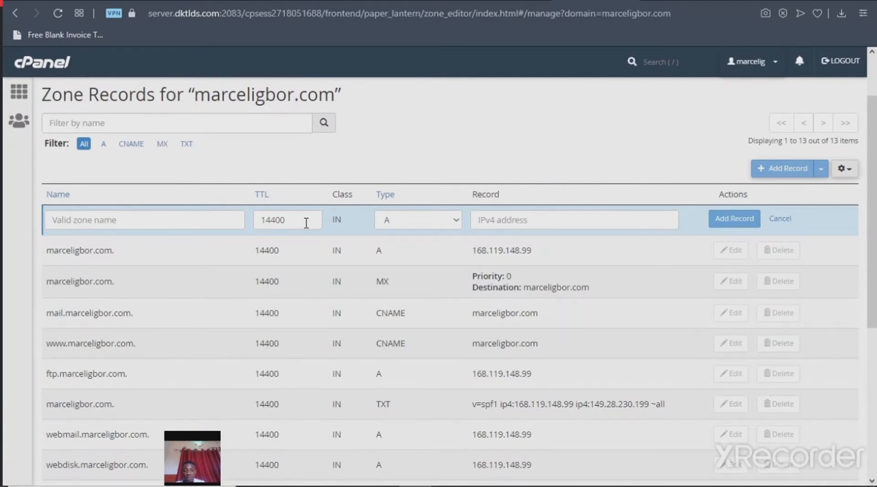
pyautogui.click(546, 218)
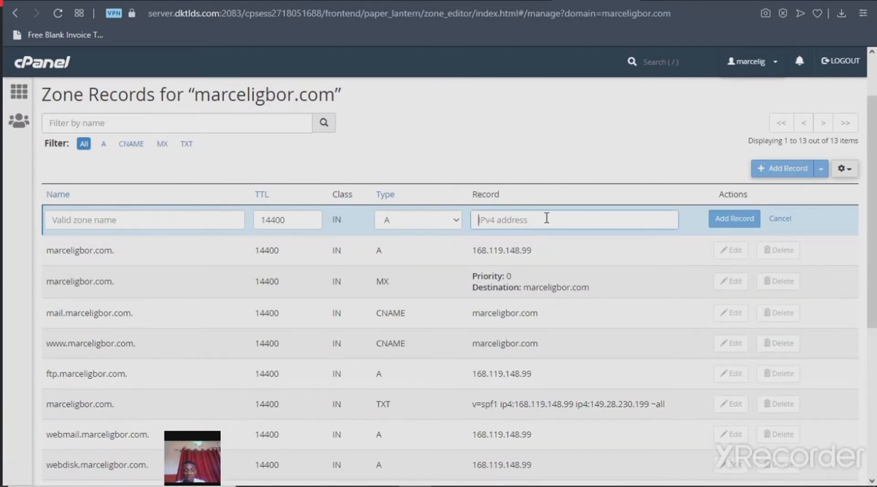
pyautogui.hotkey('ctrl', 'v')
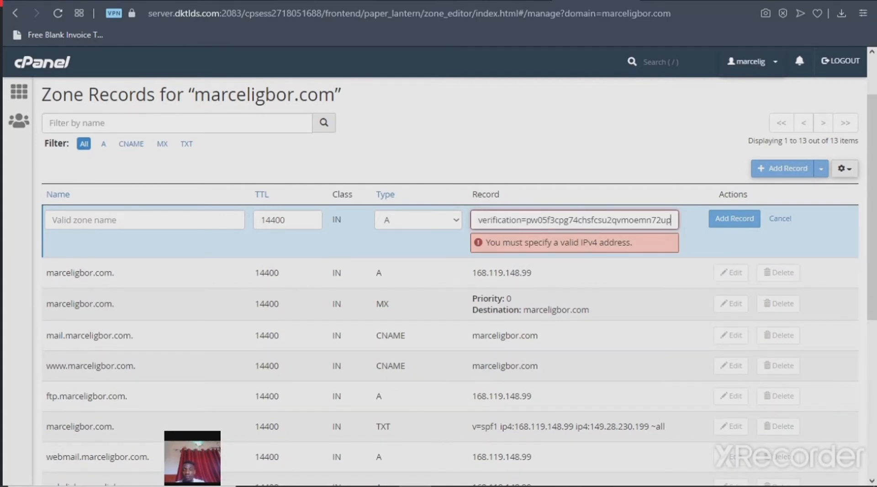
pyautogui.hotkey('ctrl', 'Tab')
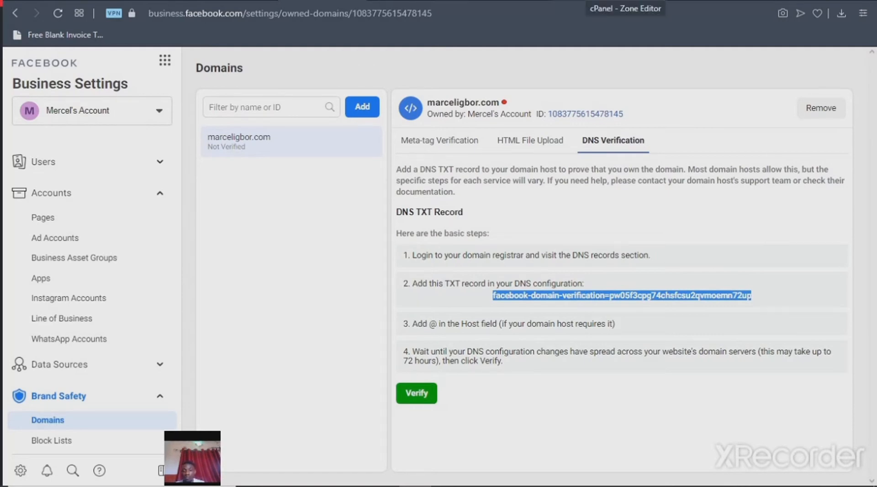
pyautogui.hotkey('ctrl', 'Tab')
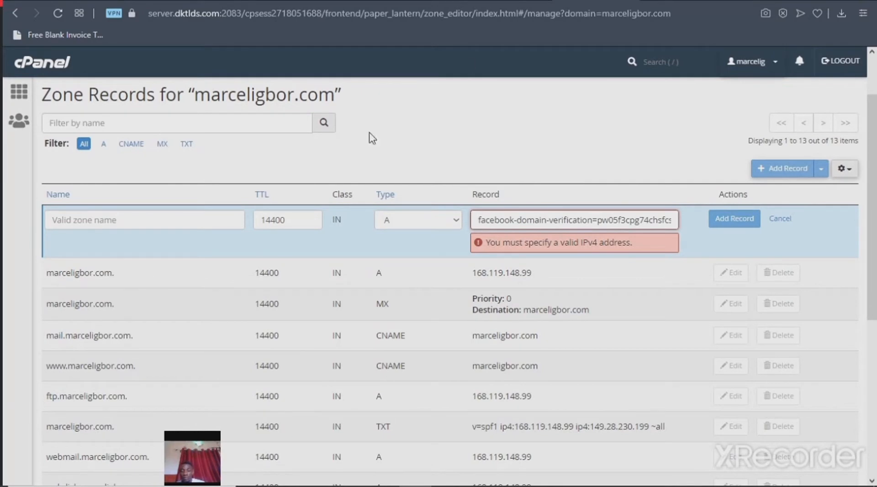
pyautogui.click(450, 221)
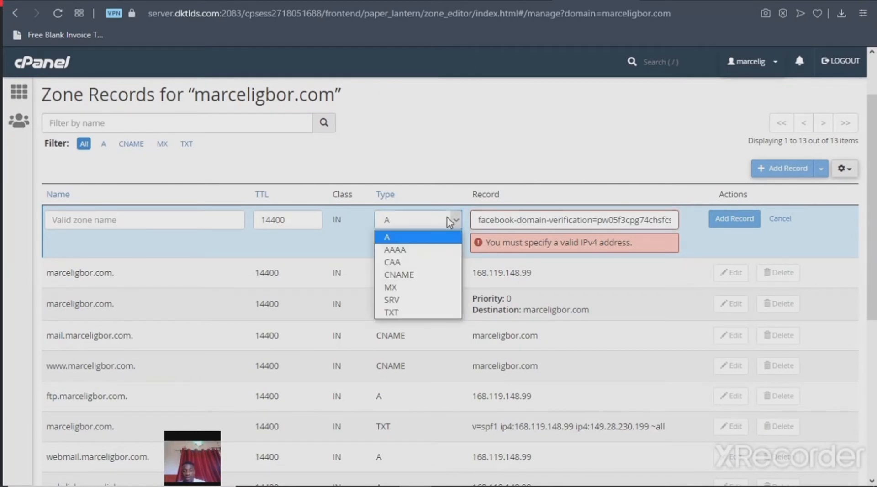
pyautogui.click(415, 313)
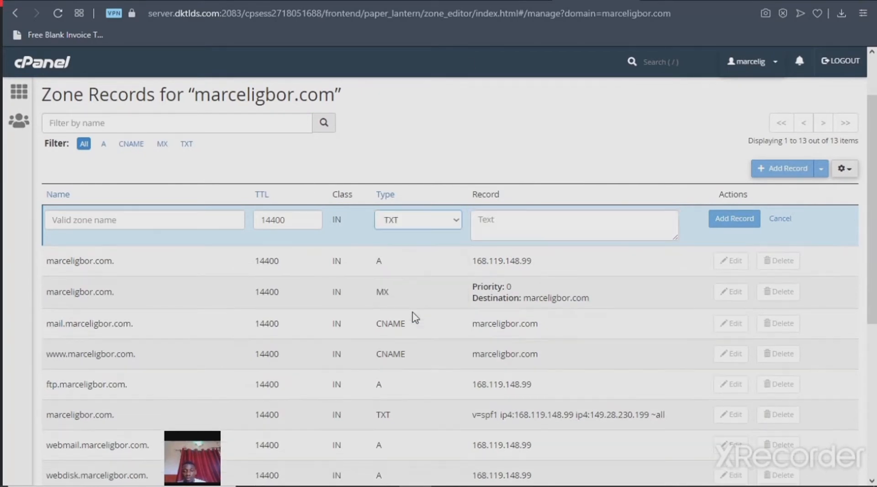
pyautogui.click(526, 223)
pyautogui.hotkey('ctrl', 'v')
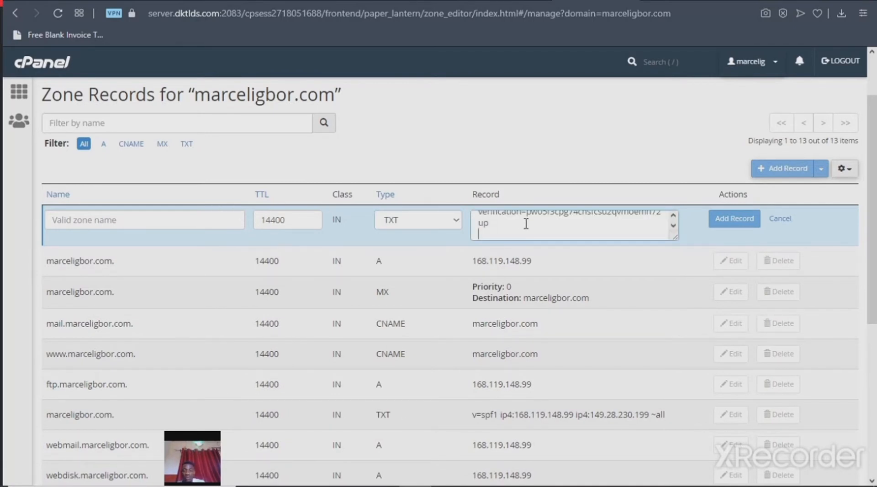
# Recheck the new record's TXT type and compare it with Facebook's DNS Verification instructions before returning to the record form
pyautogui.click(408, 225)
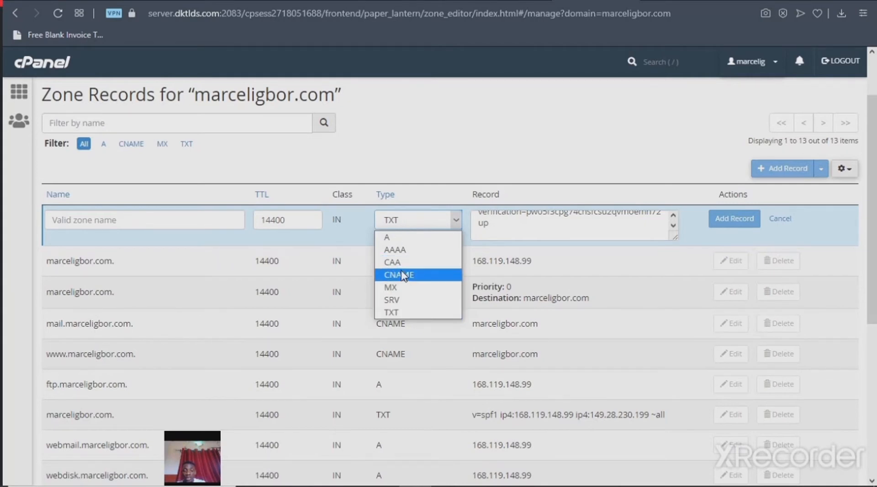
pyautogui.click(403, 314)
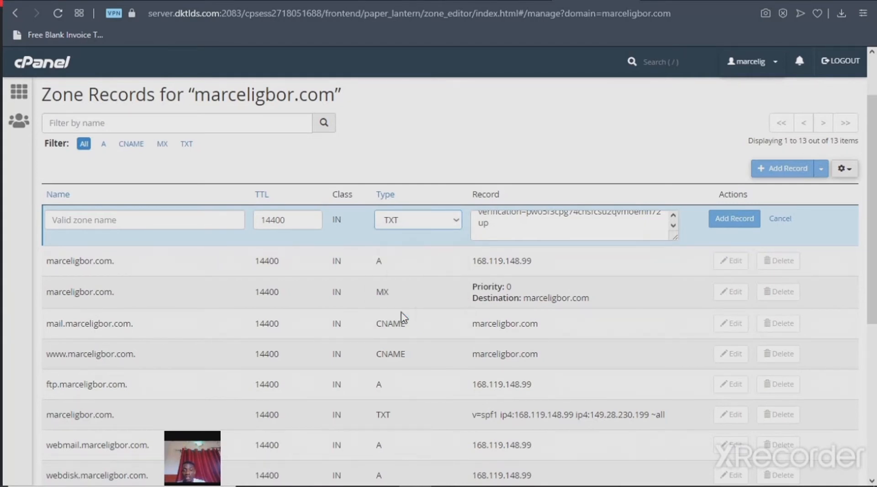
pyautogui.click(322, 1)
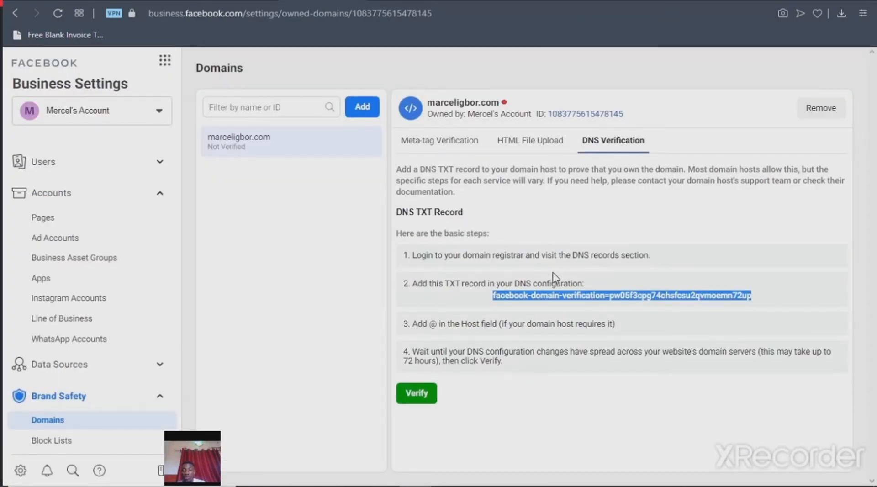
pyautogui.click(582, 1)
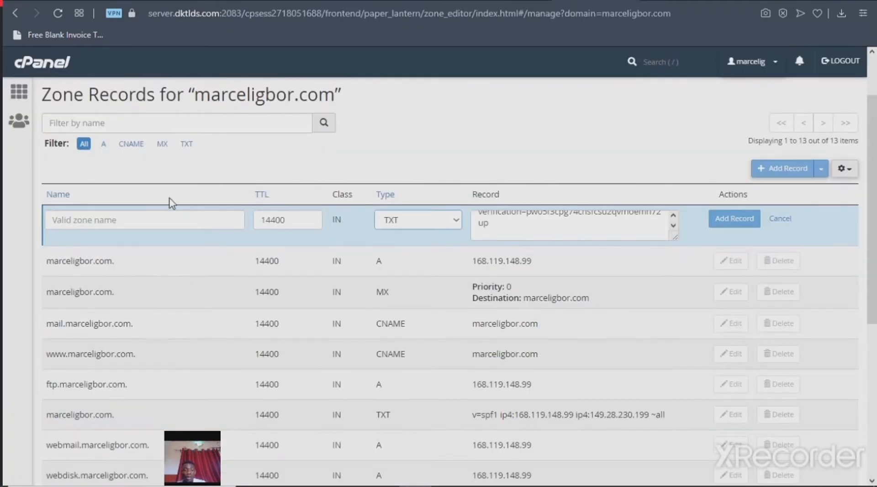
# Name the new TXT record after the website's domain and add it to the zone records
pyautogui.click(135, 219)
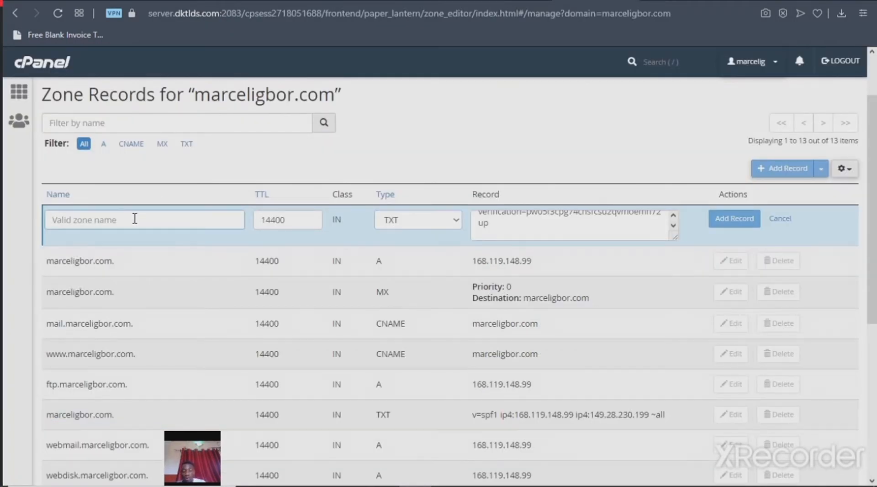
pyautogui.write('marcel')
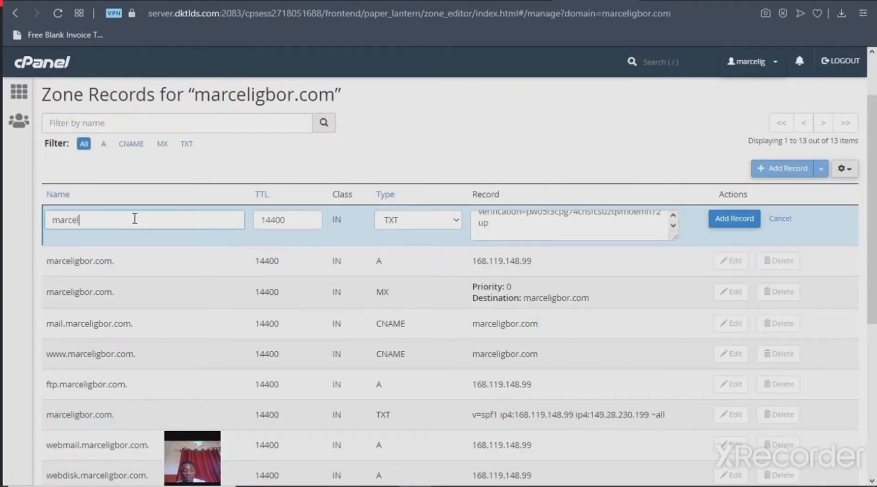
pyautogui.write('igbor.com')
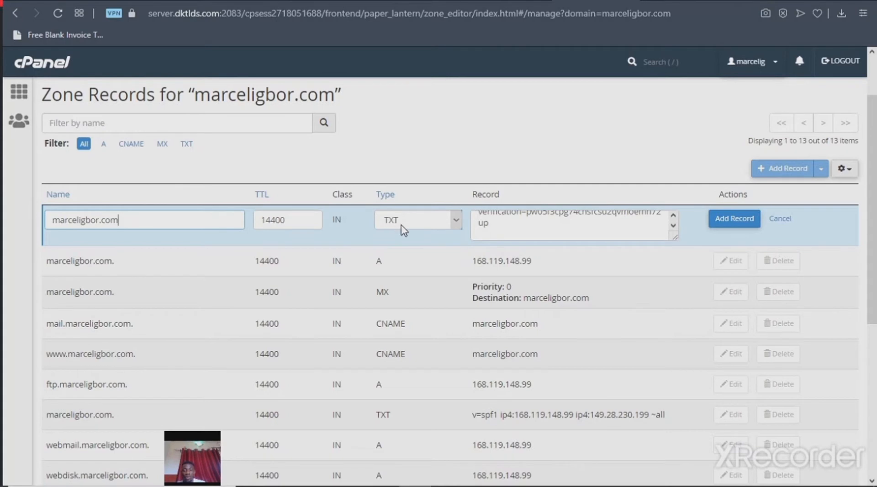
pyautogui.click(674, 215)
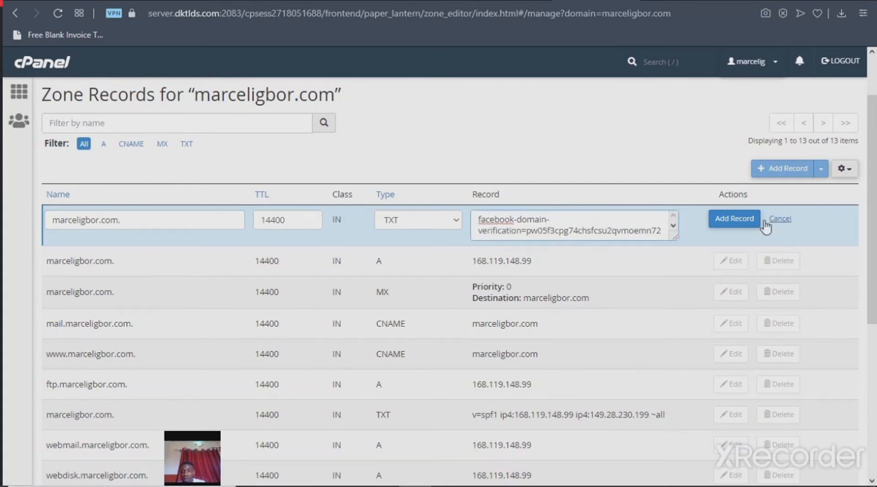
pyautogui.click(715, 222)
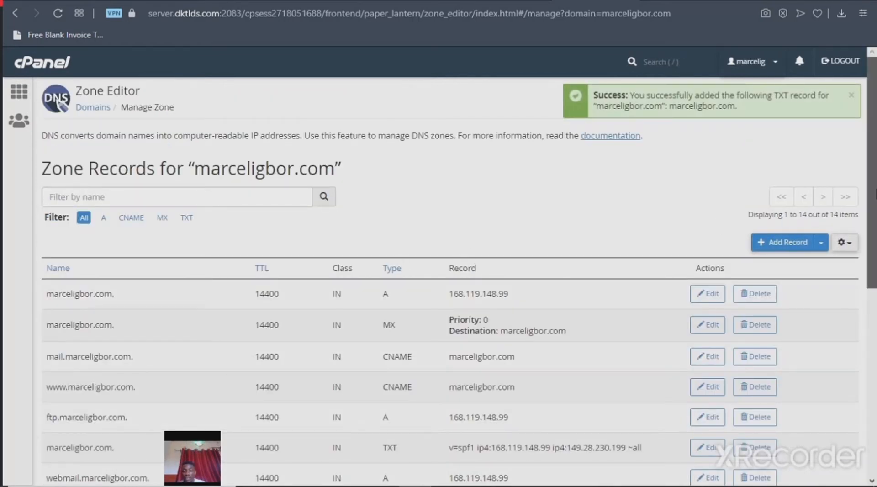
pyautogui.scroll(-3, 874, 281)
pyautogui.moveTo(876, 282); pyautogui.dragTo(864, 423)
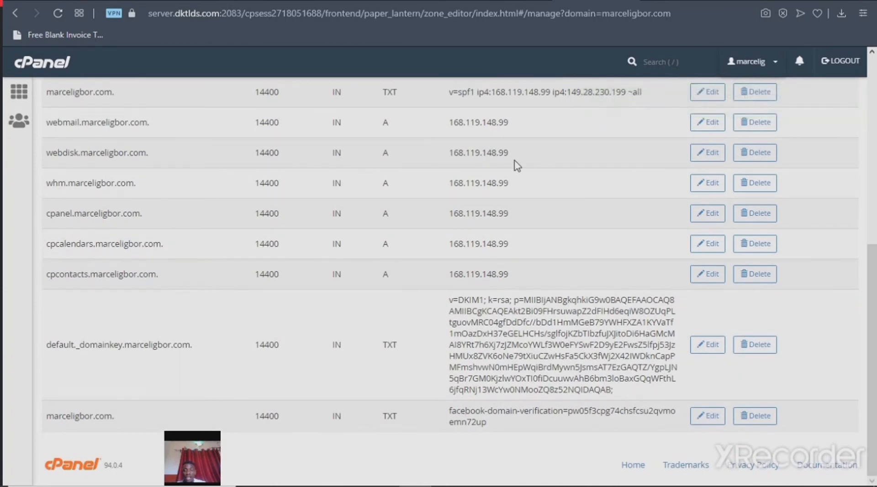
# Back in Facebook Business Settings, verify the domain through DNS Verification and reload the page to refresh its status
pyautogui.click(338, 1)
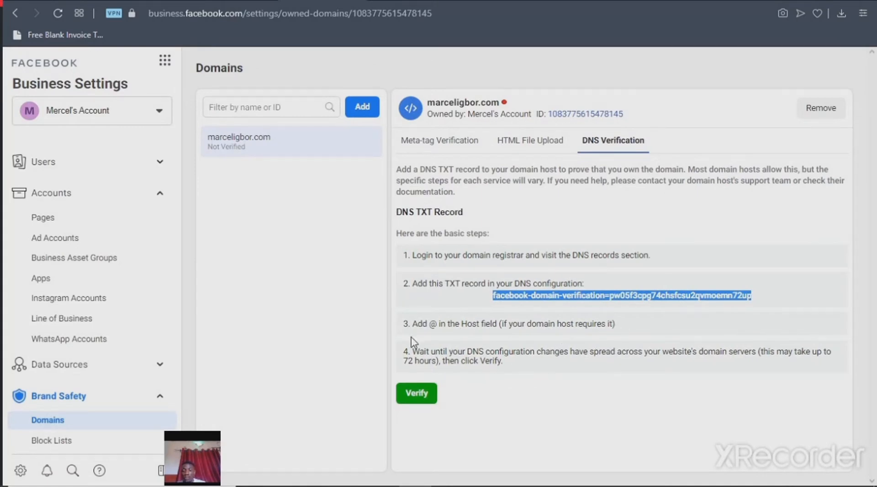
pyautogui.click(433, 395)
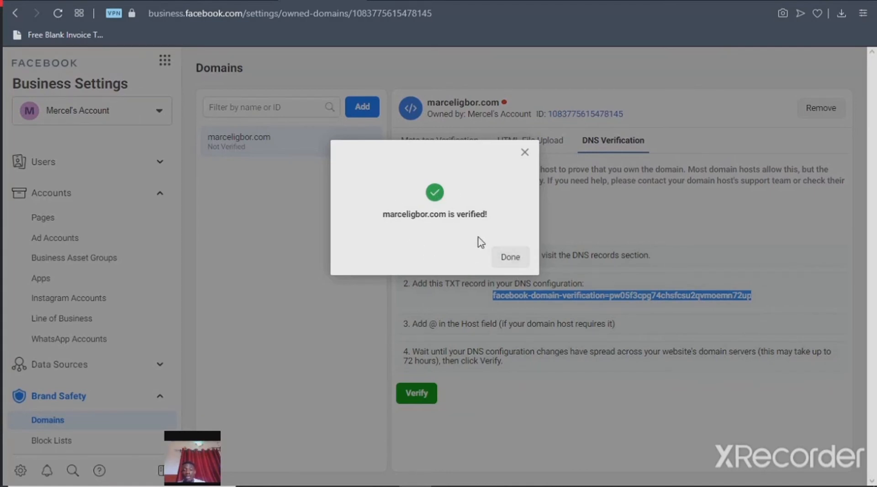
pyautogui.click(504, 254)
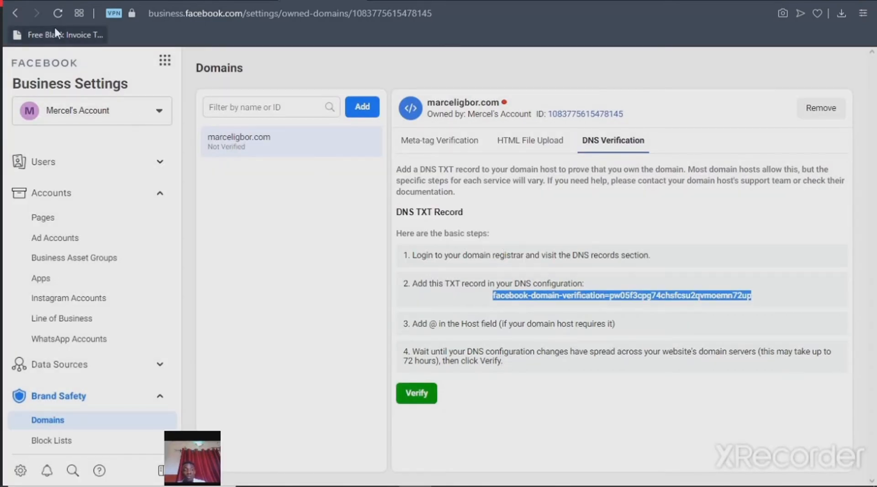
pyautogui.click(58, 14)
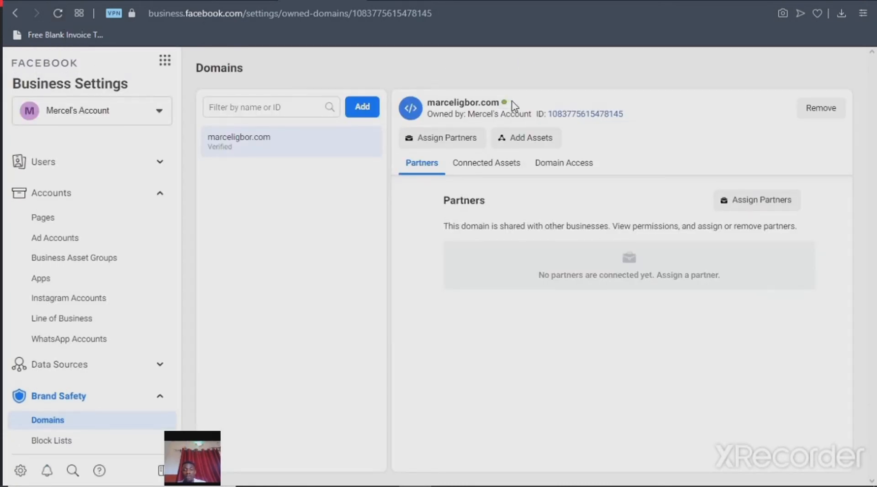
pyautogui.moveTo(505, 103)
# Switch to Events Manager and open the web event configuration from the pixel's Aggregated Event Measurement
pyautogui.click(165, 62)
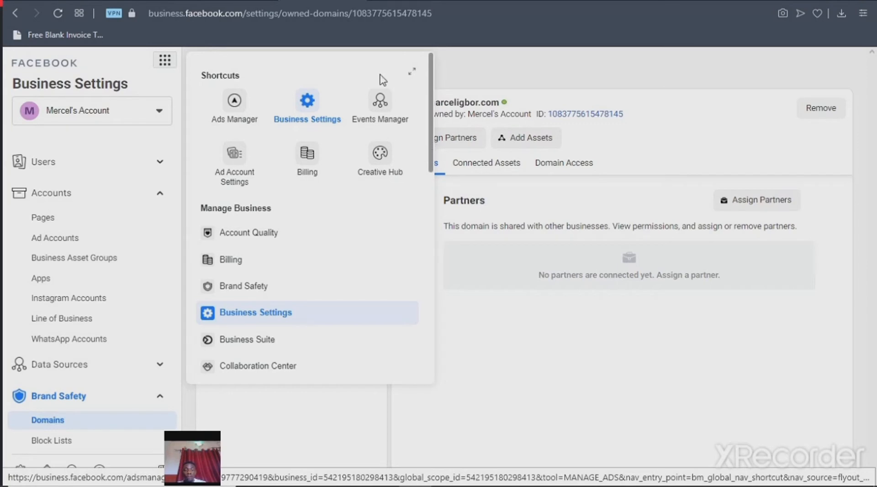
pyautogui.click(379, 100)
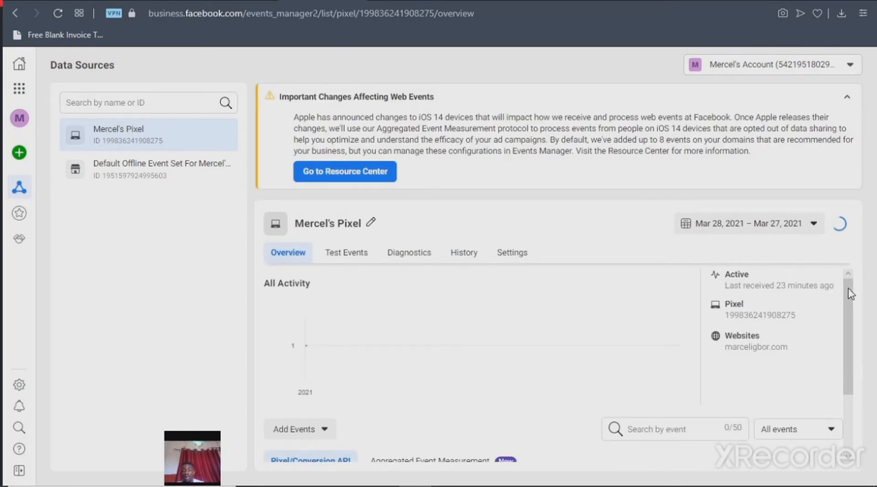
pyautogui.moveTo(850, 293); pyautogui.dragTo(843, 330)
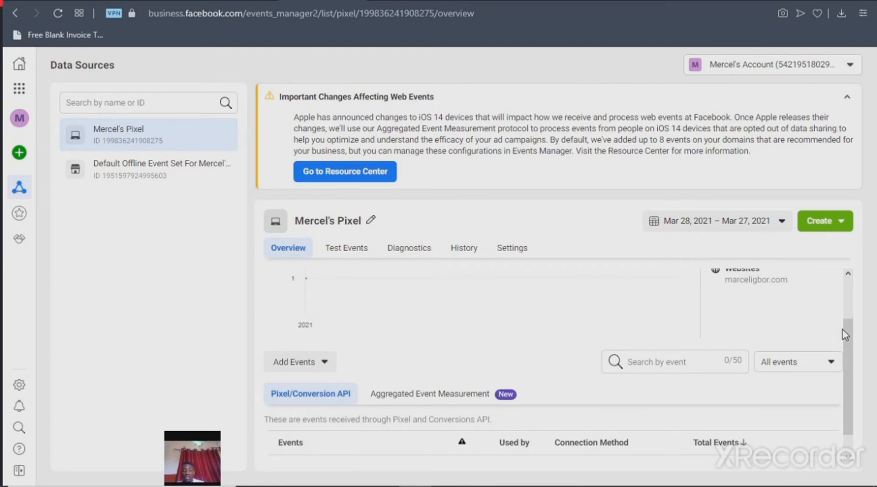
pyautogui.click(462, 397)
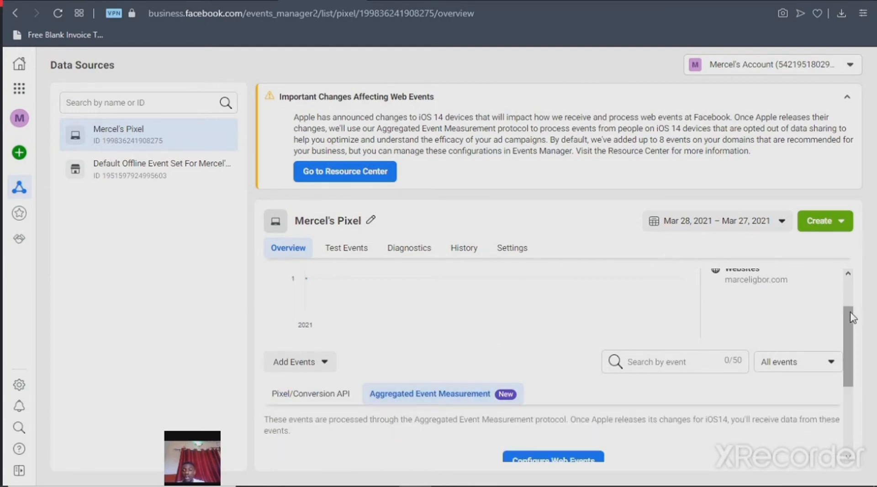
pyautogui.moveTo(849, 322); pyautogui.dragTo(855, 350)
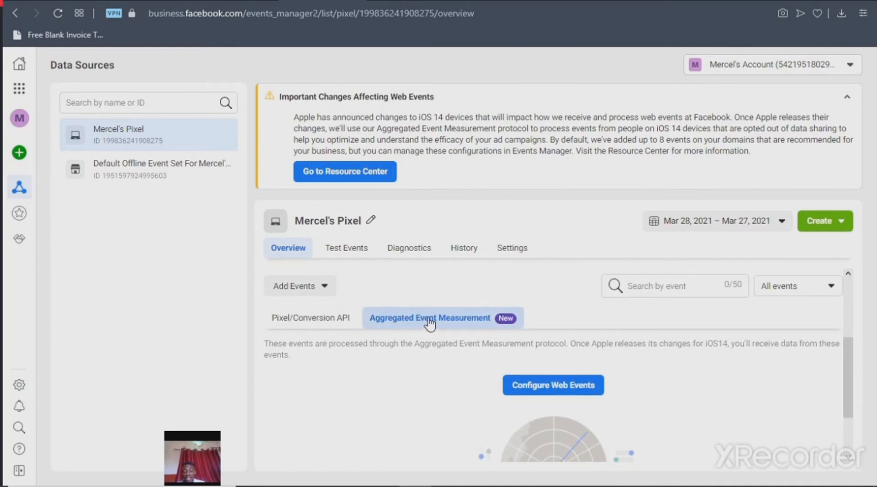
pyautogui.click(533, 385)
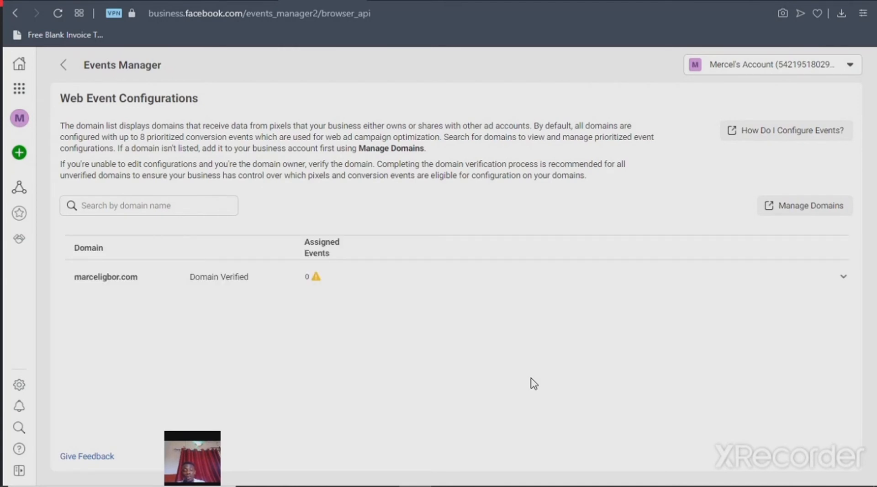
# Expand the verified domain and open its web events for editing, accepting the notice about iOS 14 changes
pyautogui.click(281, 282)
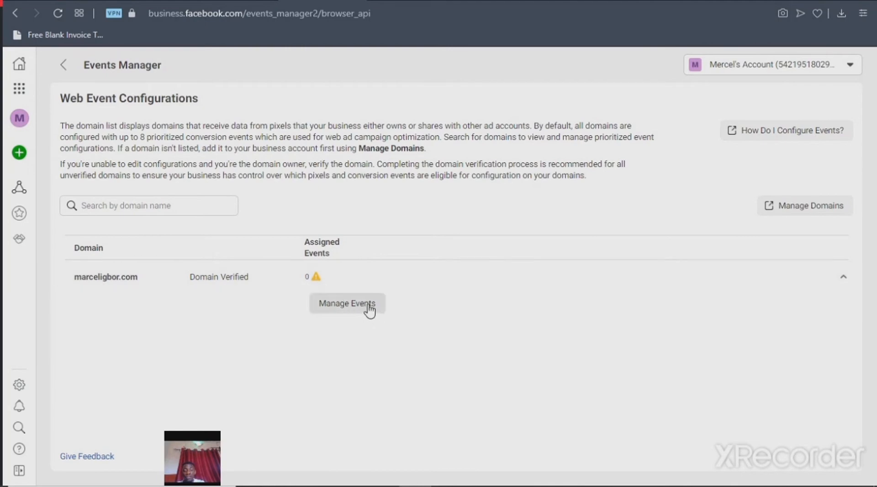
pyautogui.click(348, 303)
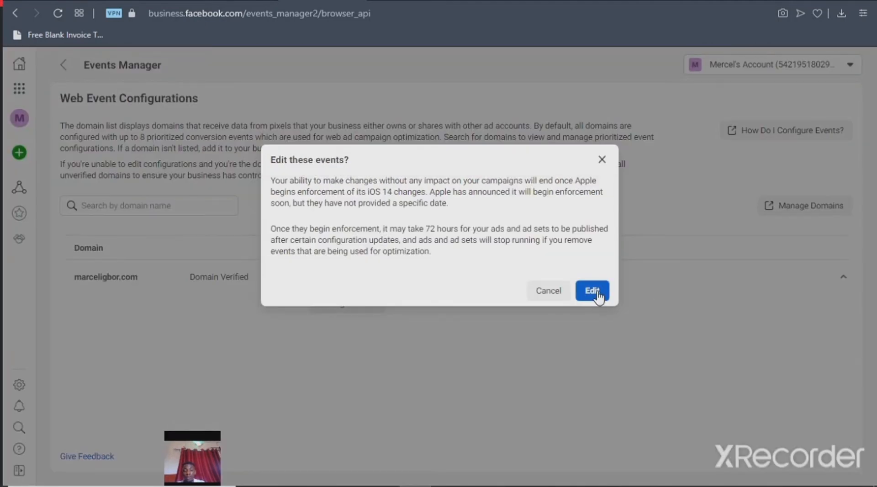
pyautogui.click(593, 291)
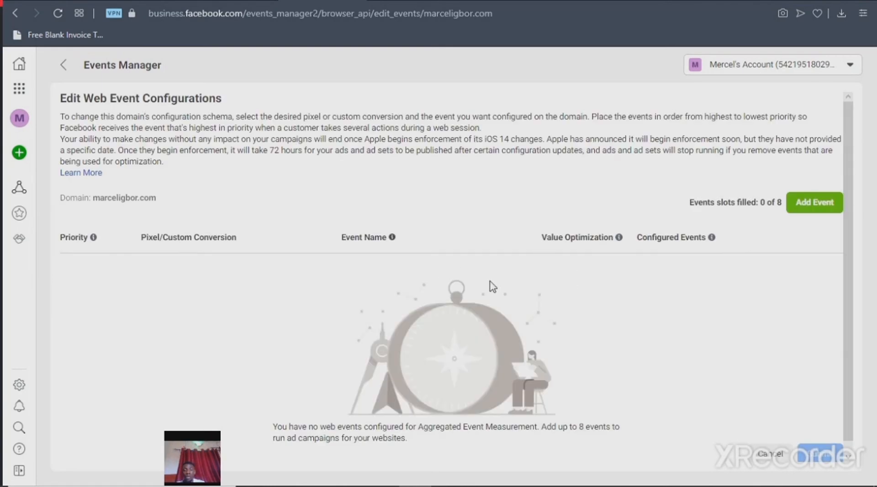
# Add a first web event to the domain and assign the account's pixel to it
pyautogui.click(823, 206)
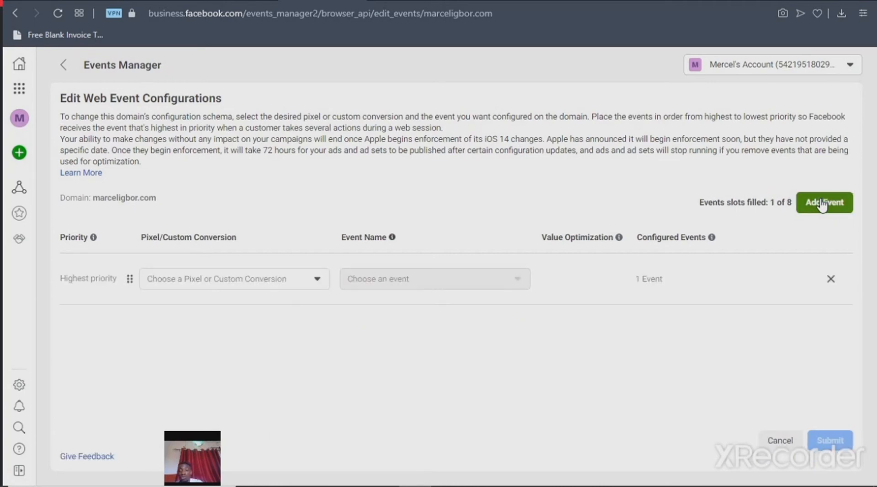
pyautogui.click(287, 289)
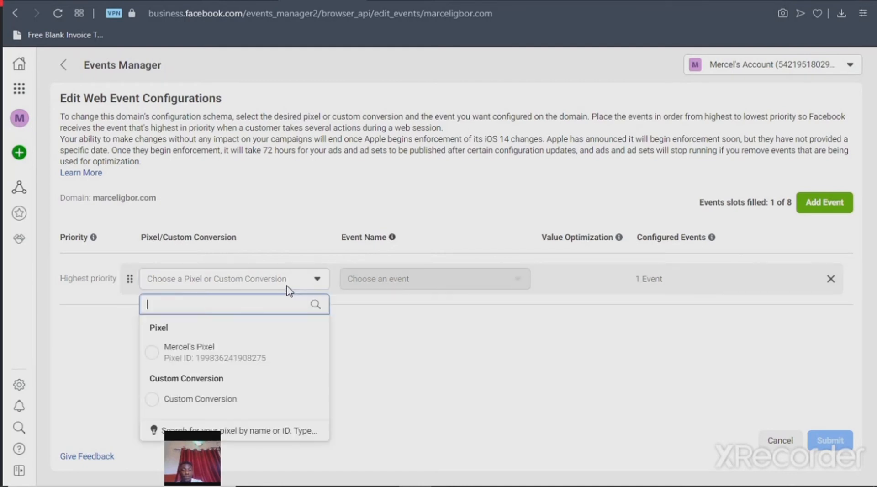
pyautogui.click(237, 360)
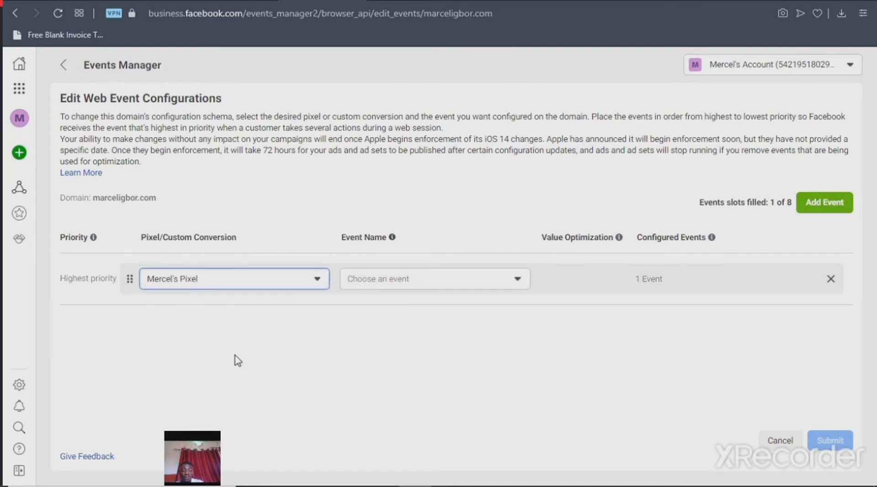
# Choose Purchase as the highest-priority event and check its Value Optimization information
pyautogui.click(391, 282)
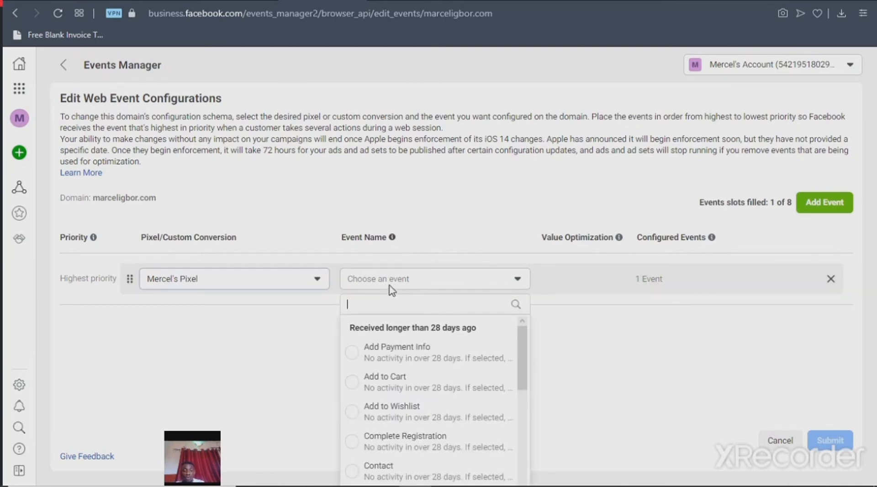
pyautogui.click(391, 290)
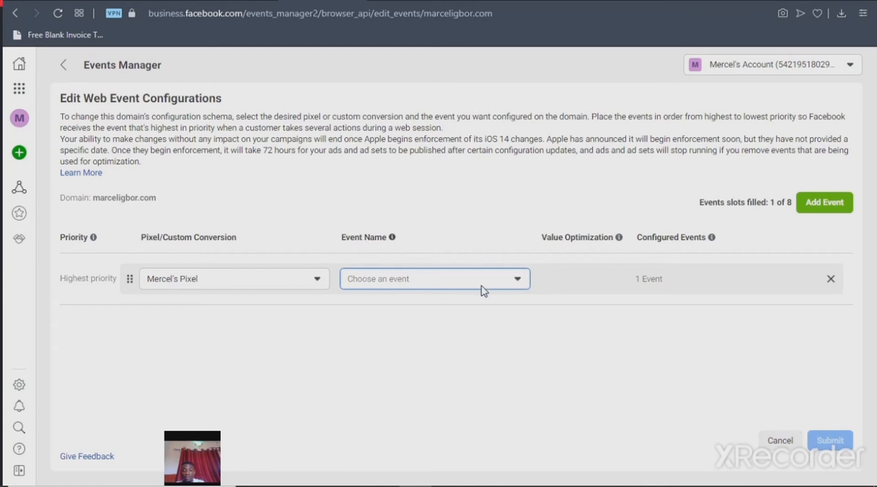
pyautogui.click(516, 281)
pyautogui.click(516, 280)
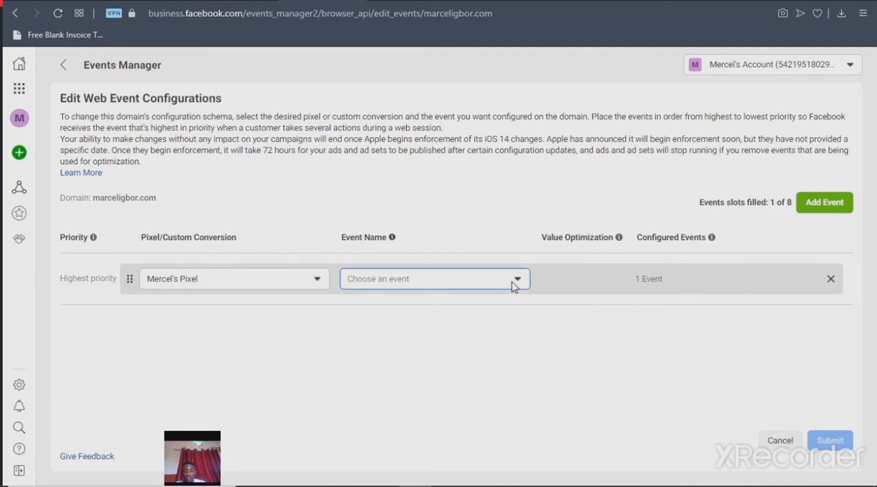
pyautogui.click(515, 287)
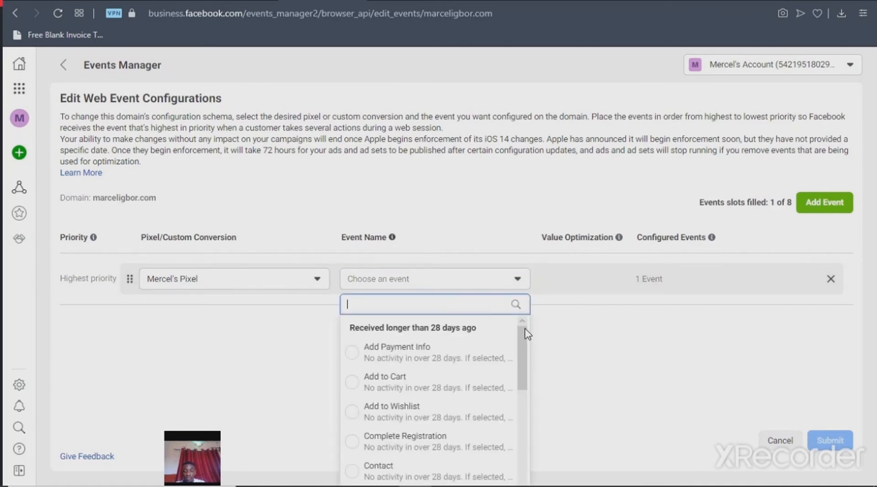
pyautogui.moveTo(522, 340); pyautogui.dragTo(523, 432)
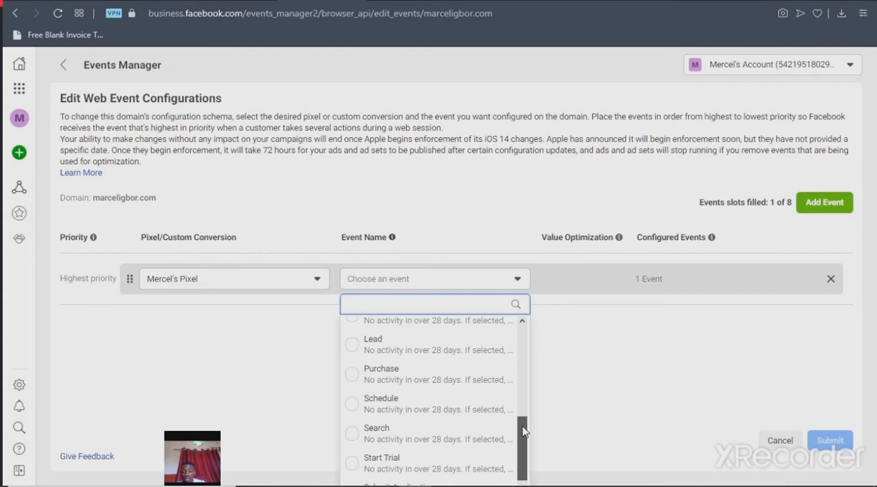
pyautogui.moveTo(524, 429); pyautogui.dragTo(524, 427)
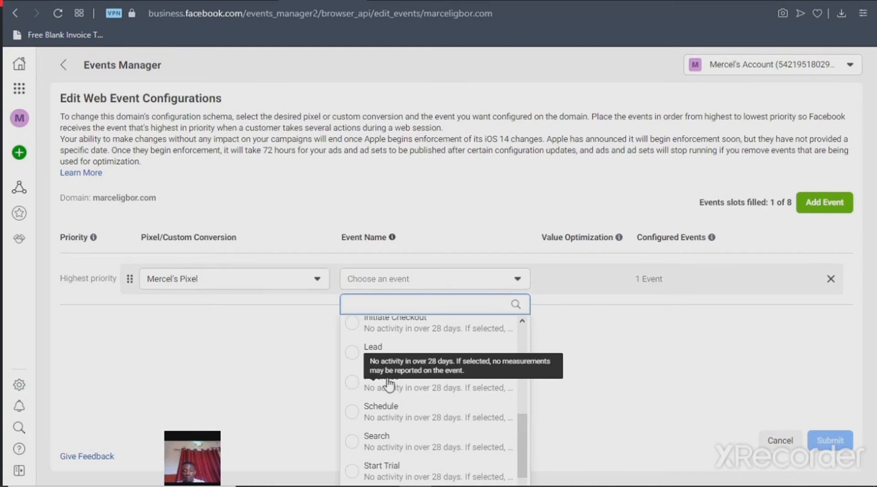
pyautogui.click(352, 384)
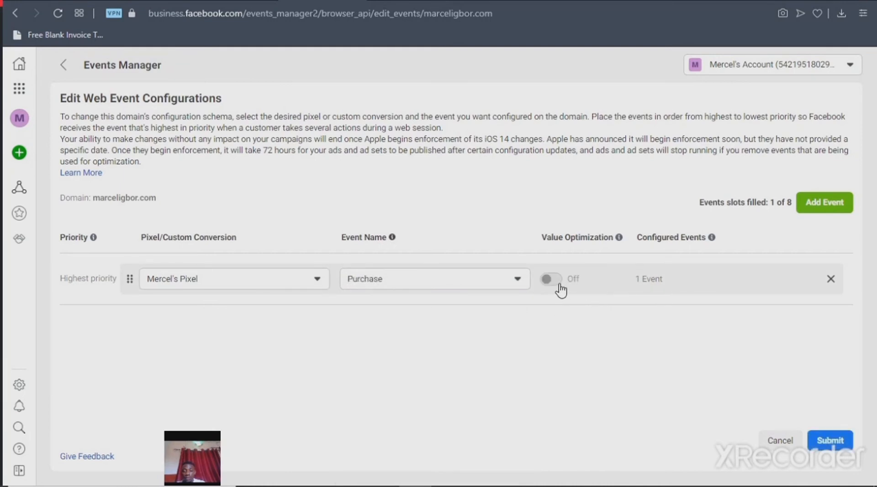
pyautogui.moveTo(561, 290)
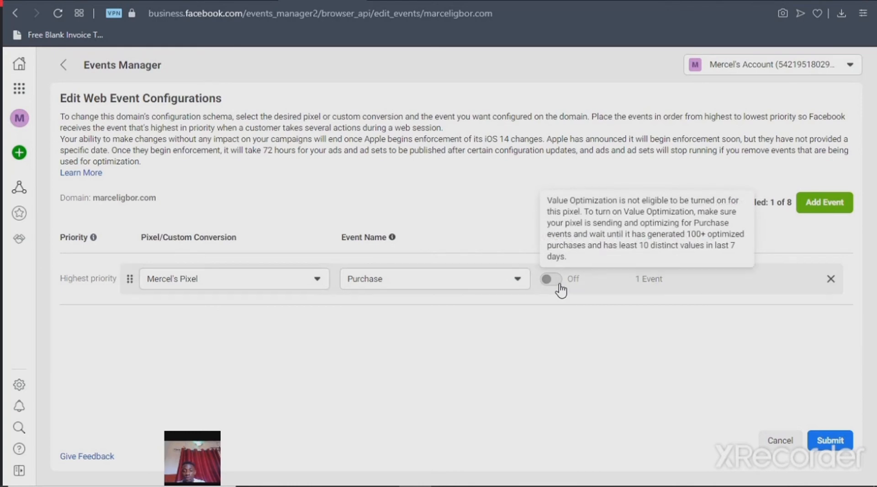
# Add a second web event below Purchase, assign the account's pixel to it and choose Add Payment Info
pyautogui.click(837, 213)
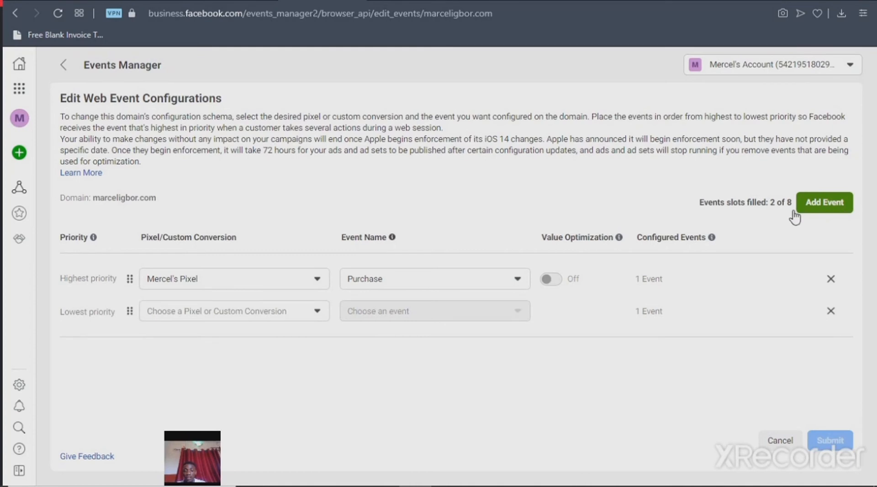
pyautogui.click(300, 315)
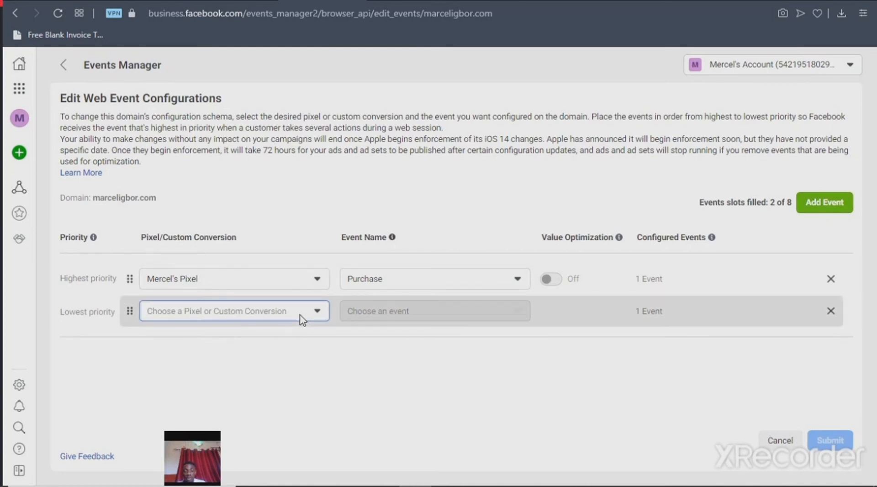
pyautogui.click(237, 390)
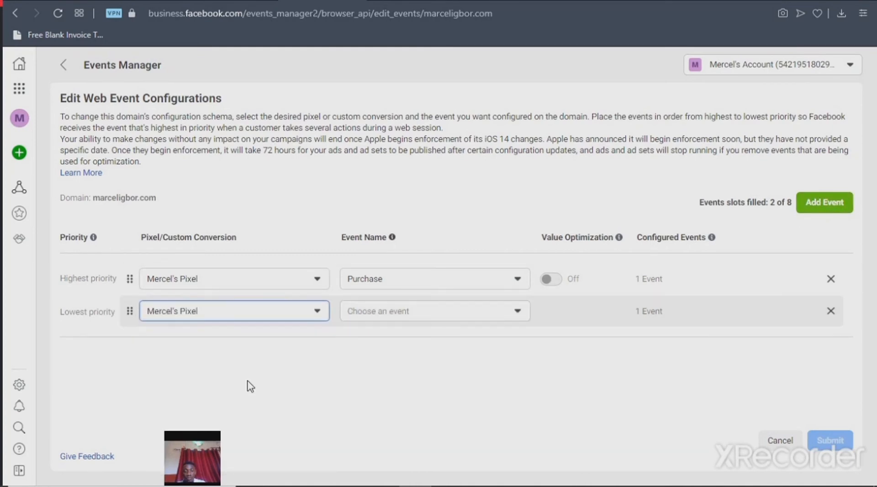
pyautogui.click(432, 315)
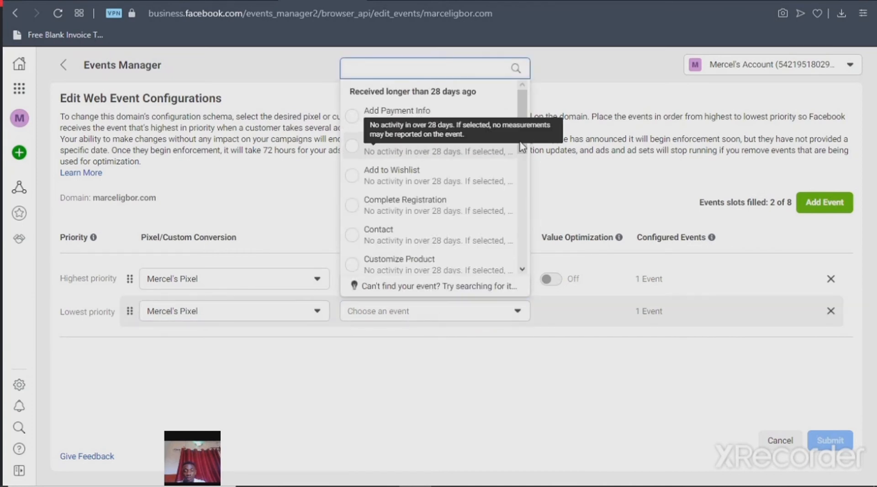
pyautogui.moveTo(518, 114); pyautogui.dragTo(515, 95)
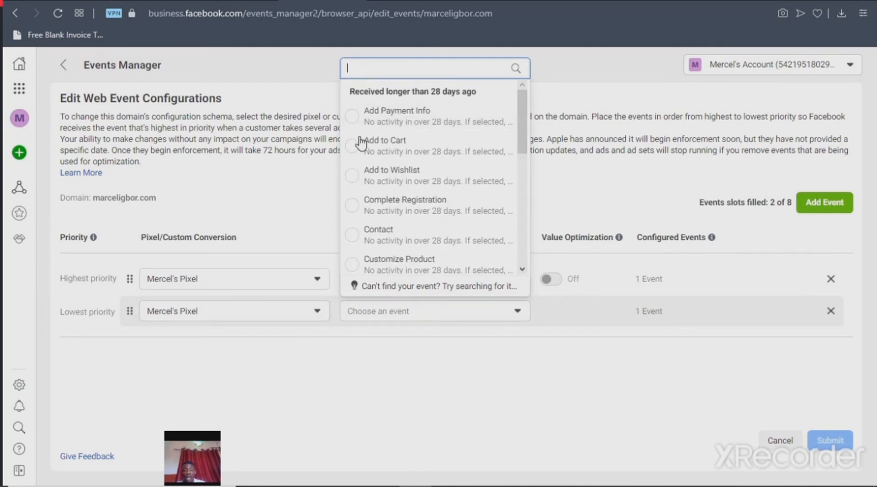
pyautogui.click(440, 121)
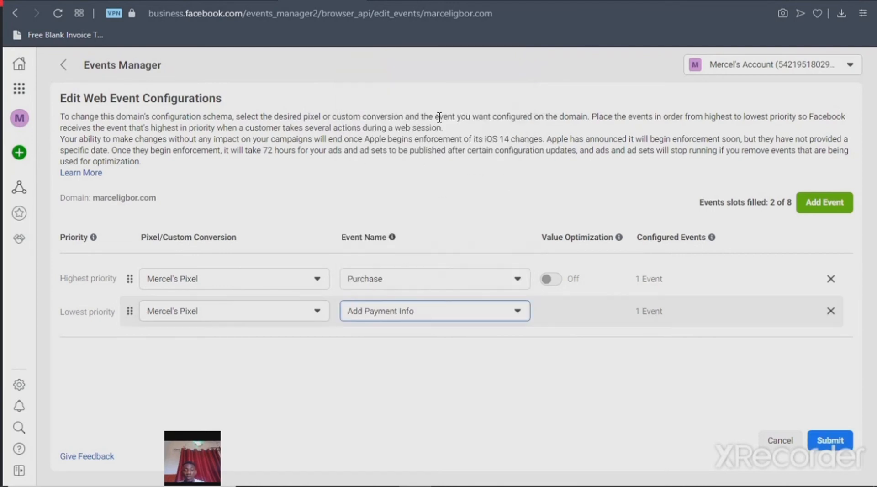
# Add a third, lowest-priority web event, assign the account's pixel to it and choose View Content
pyautogui.click(812, 206)
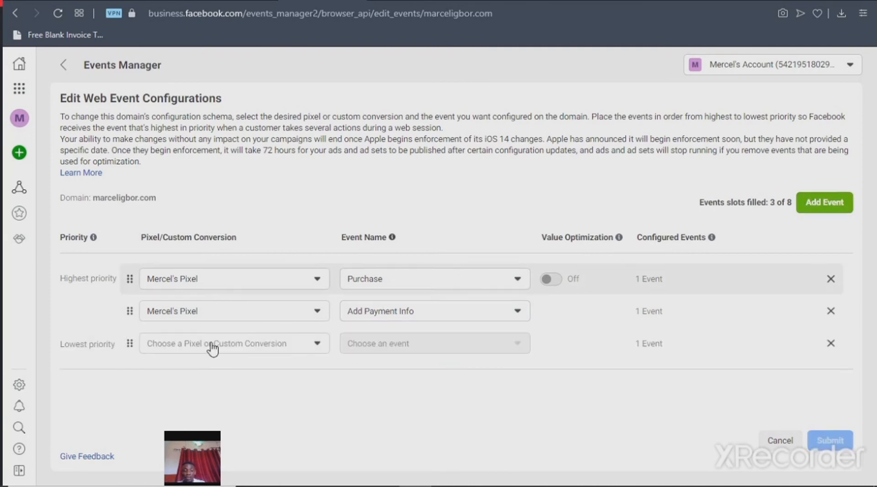
pyautogui.click(242, 351)
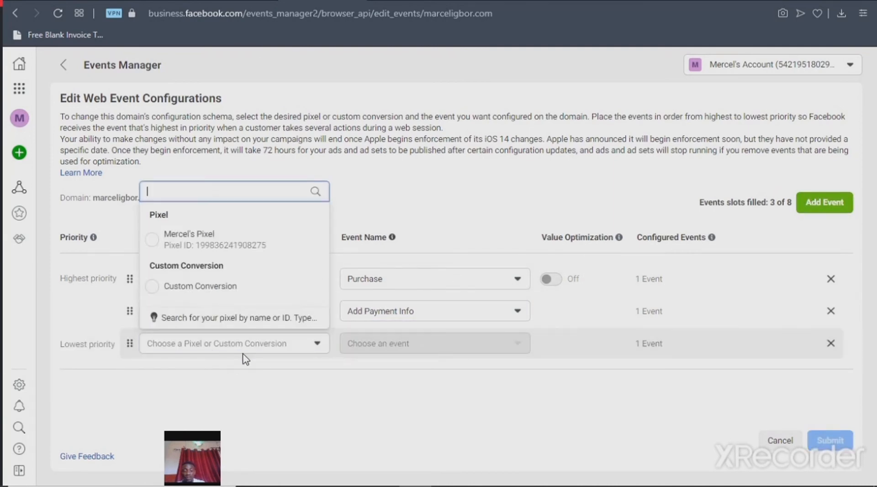
pyautogui.click(235, 250)
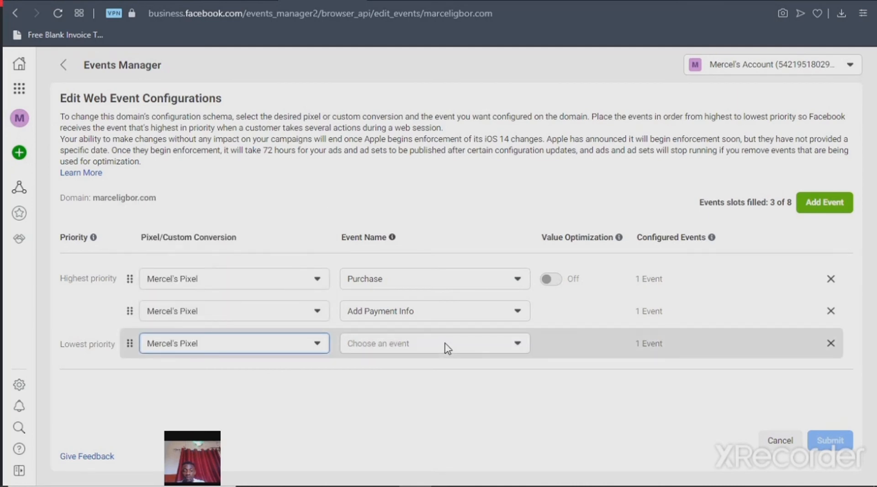
pyautogui.click(447, 348)
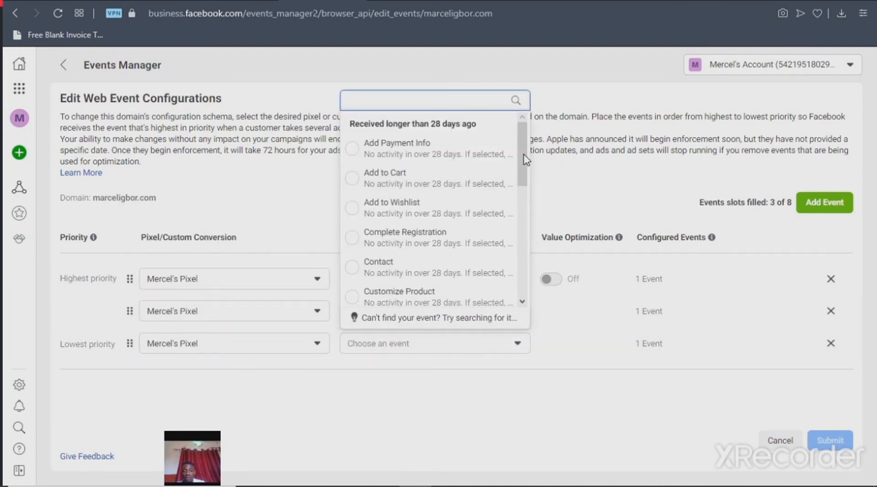
pyautogui.moveTo(524, 154); pyautogui.dragTo(526, 281)
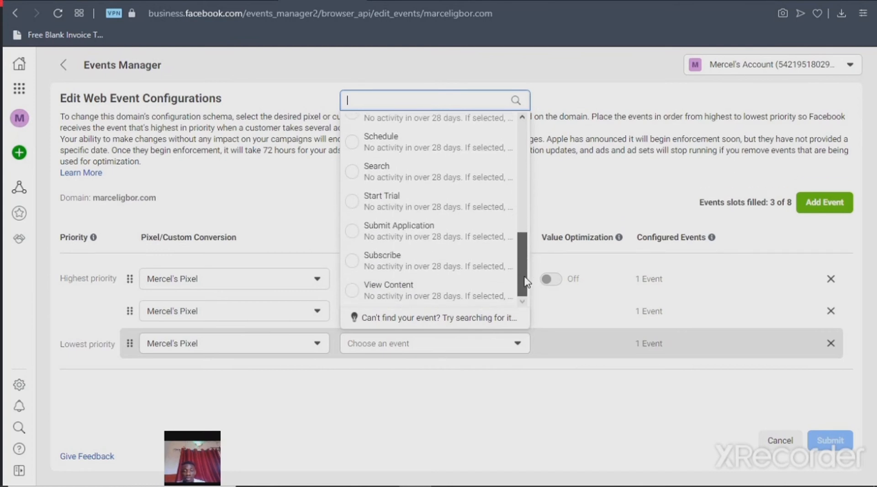
pyautogui.click(416, 294)
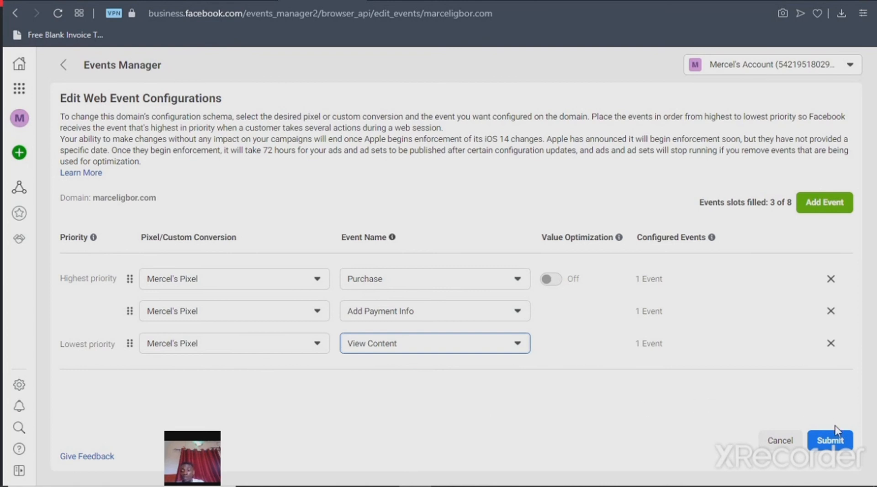
# Submit and apply the event configuration, acknowledging the changes, and expand the domain to review its assigned events
pyautogui.click(831, 441)
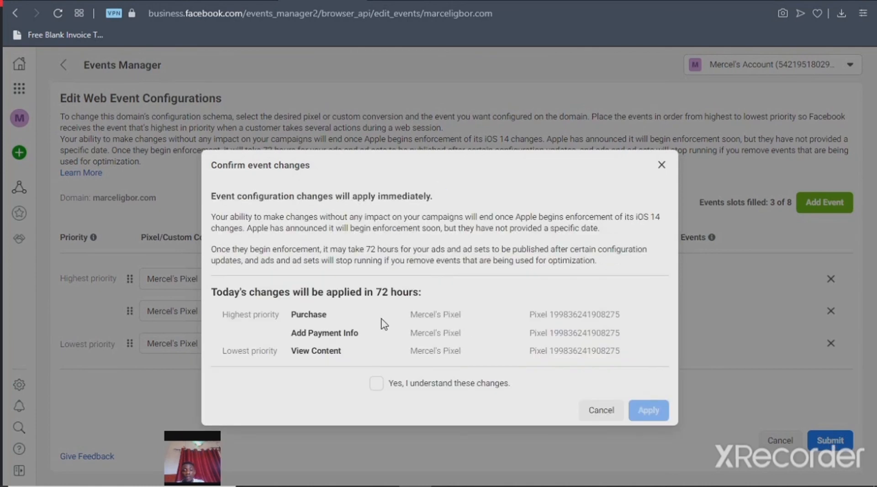
pyautogui.click(384, 388)
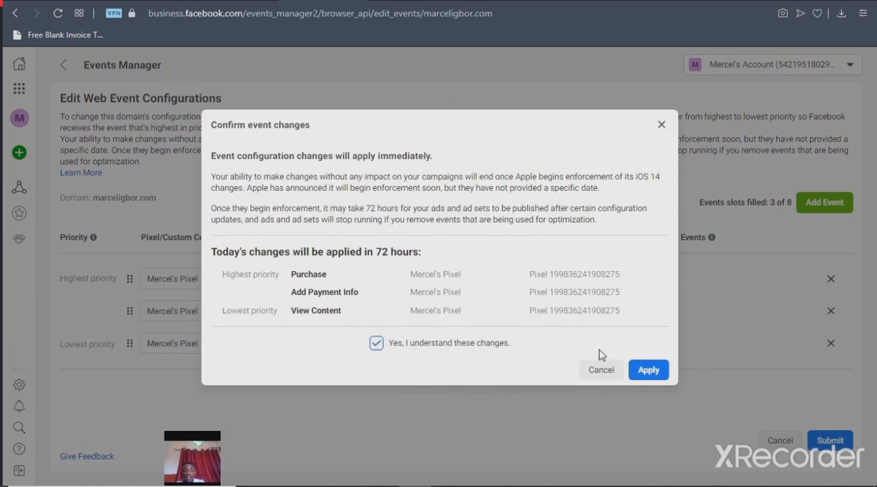
pyautogui.click(653, 372)
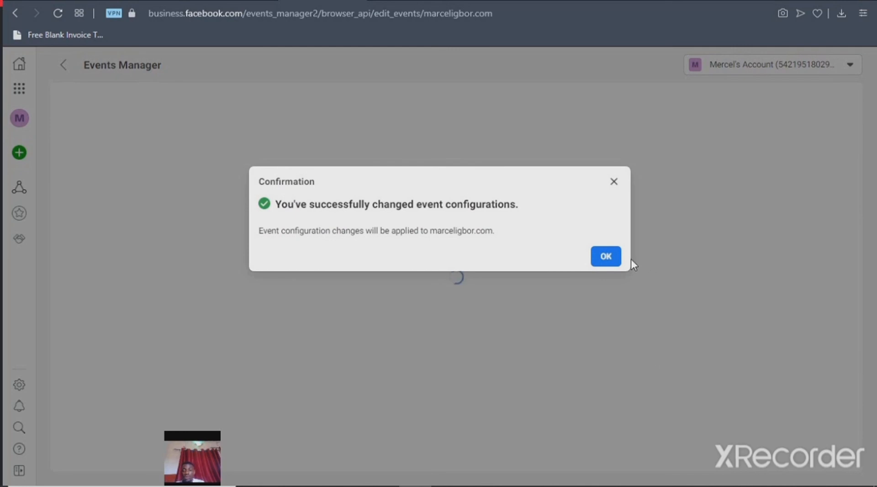
pyautogui.click(606, 257)
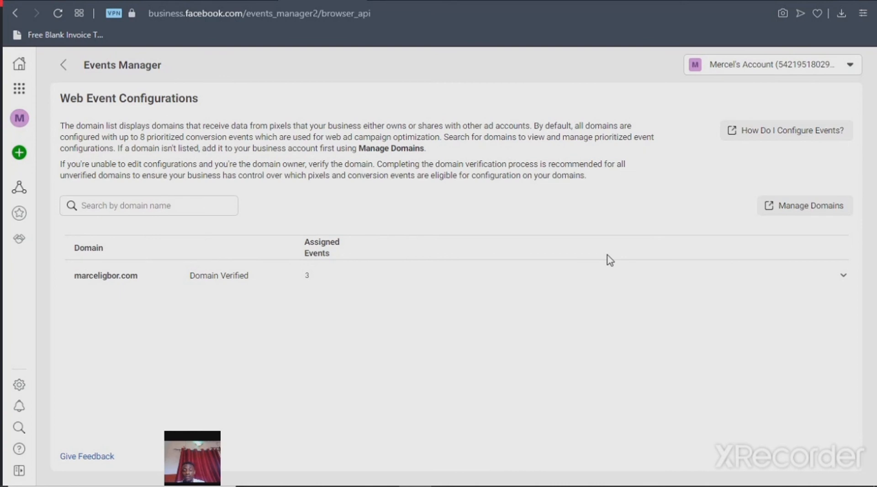
pyautogui.click(550, 283)
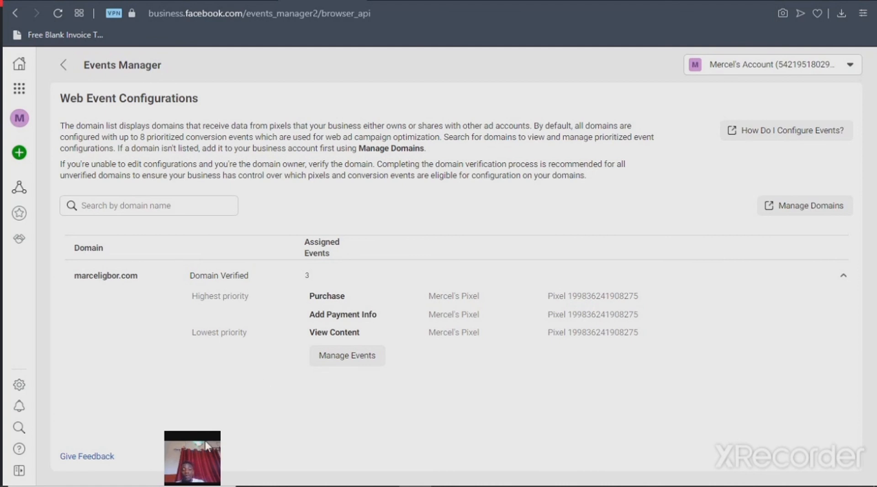
pyautogui.moveTo(202, 454); pyautogui.dragTo(366, 118)
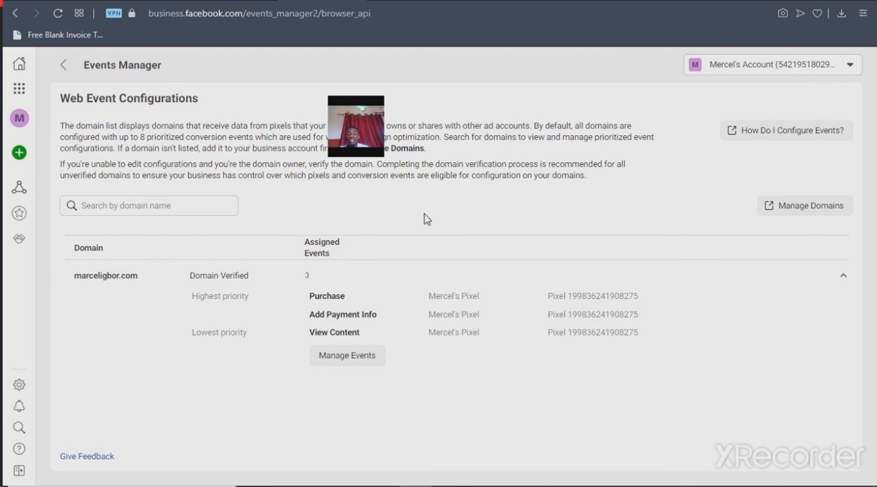
pyautogui.moveTo(425, 213); pyautogui.dragTo(443, 241)
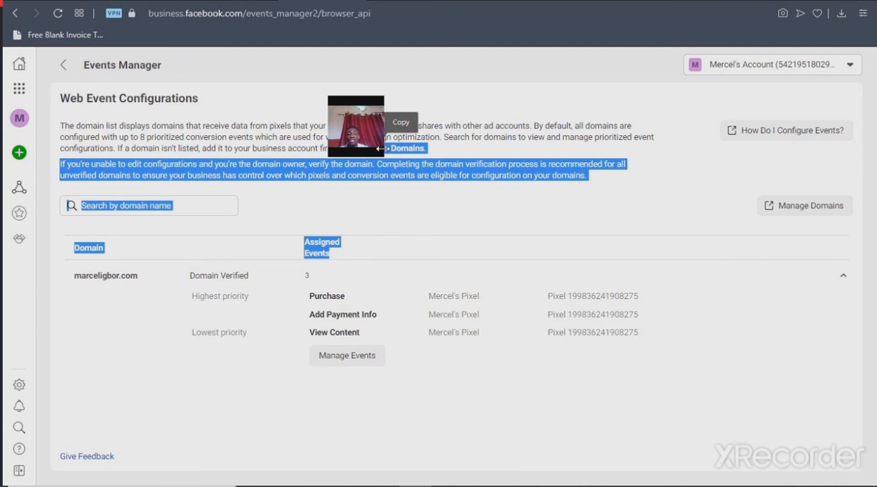
pyautogui.click(407, 191)
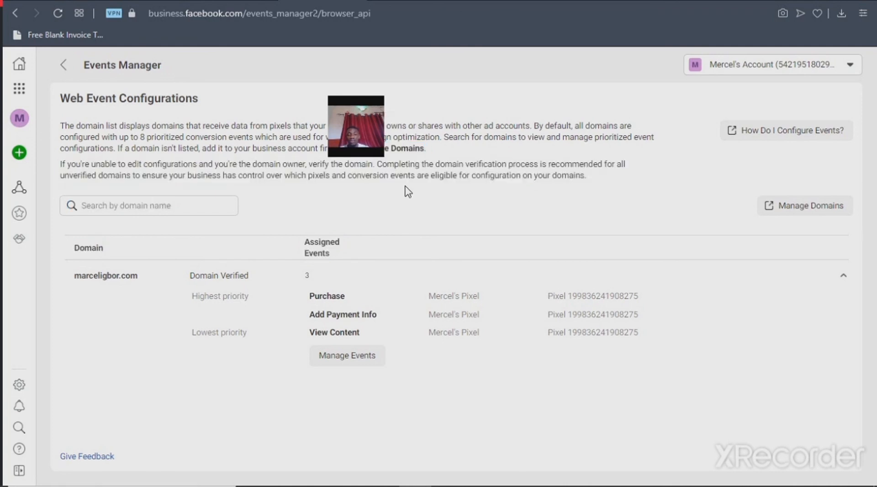
pyautogui.click(384, 150)
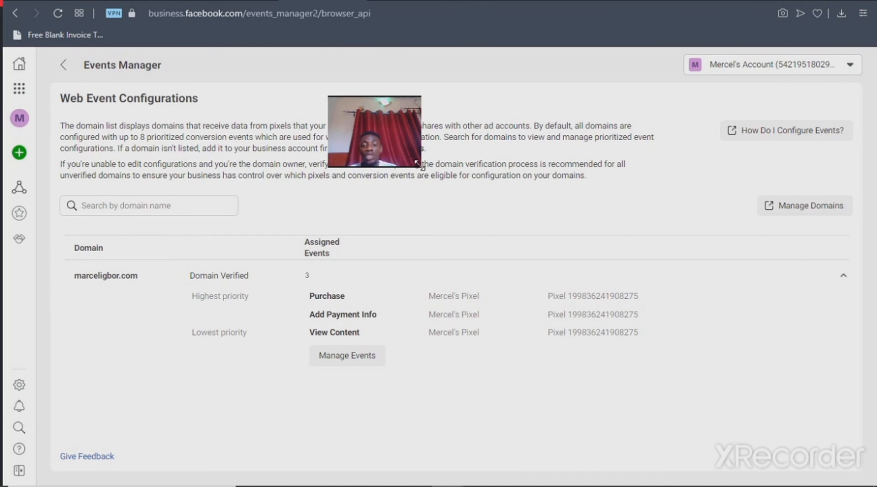
pyautogui.moveTo(421, 165); pyautogui.dragTo(538, 366)
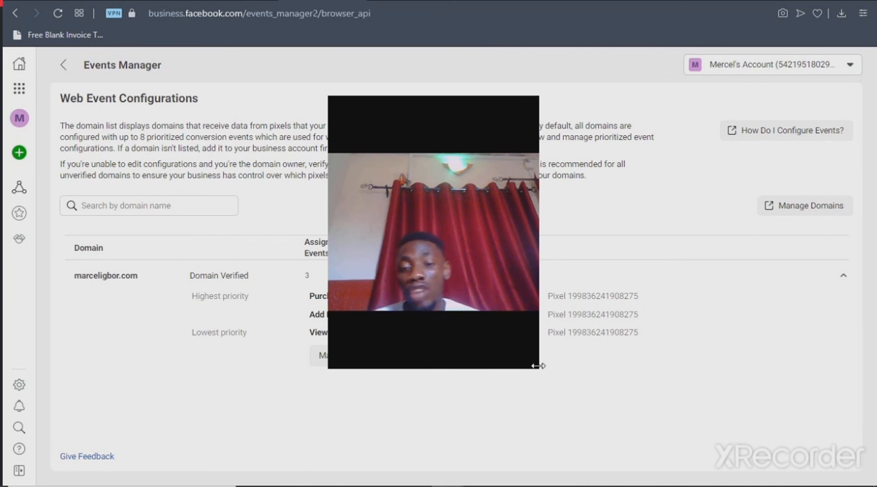